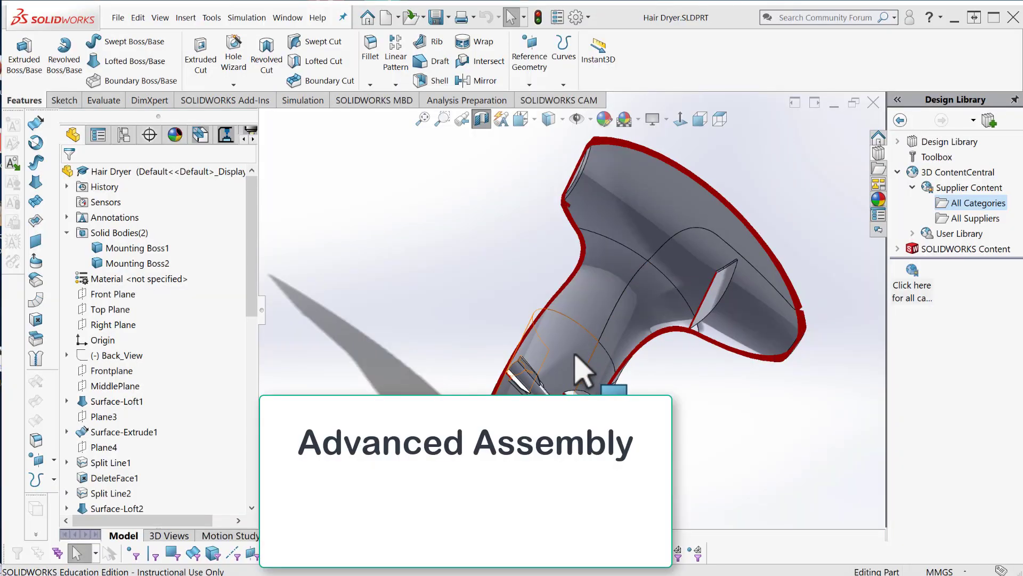
Select the Mounting Boss1 body and turn off the section view to show the whole dryer
middle_drag(581, 370, 414, 311)
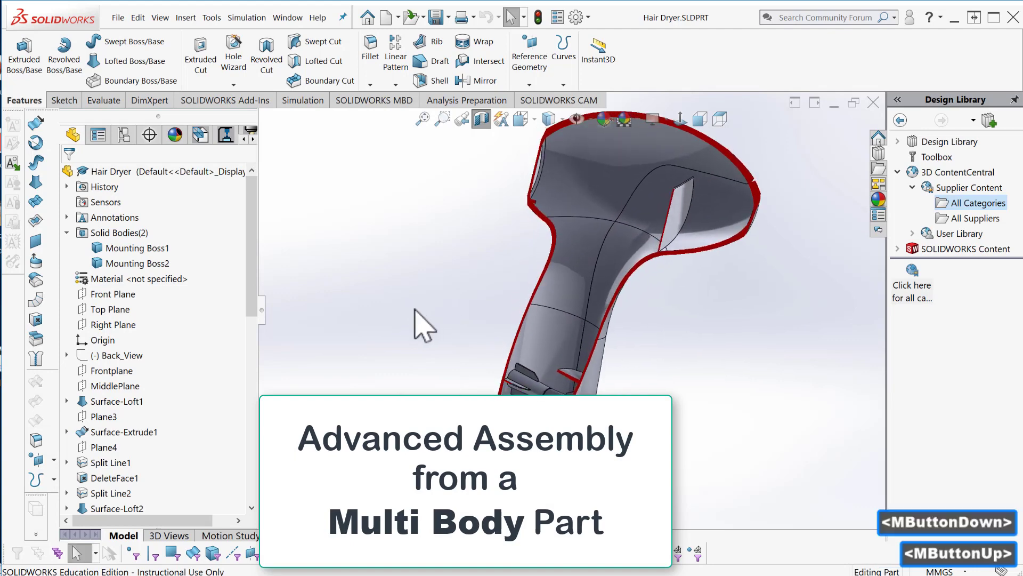
mouse_move(253, 251)
mouse_down()
mouse_move(252, 274)
mouse_move(251, 243)
mouse_up()
middle_drag(472, 302, 399, 320)
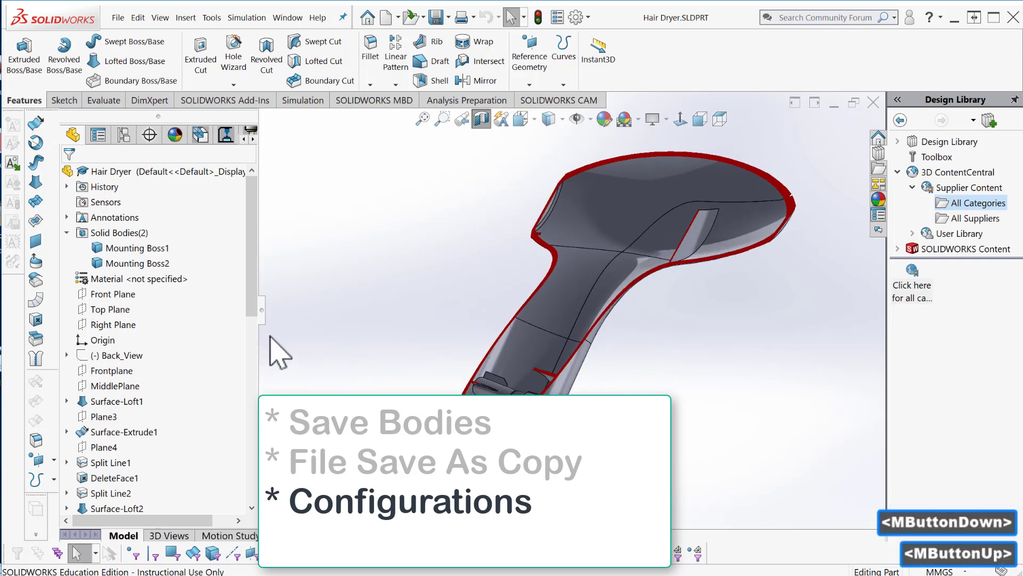
middle_drag(445, 295, 392, 326)
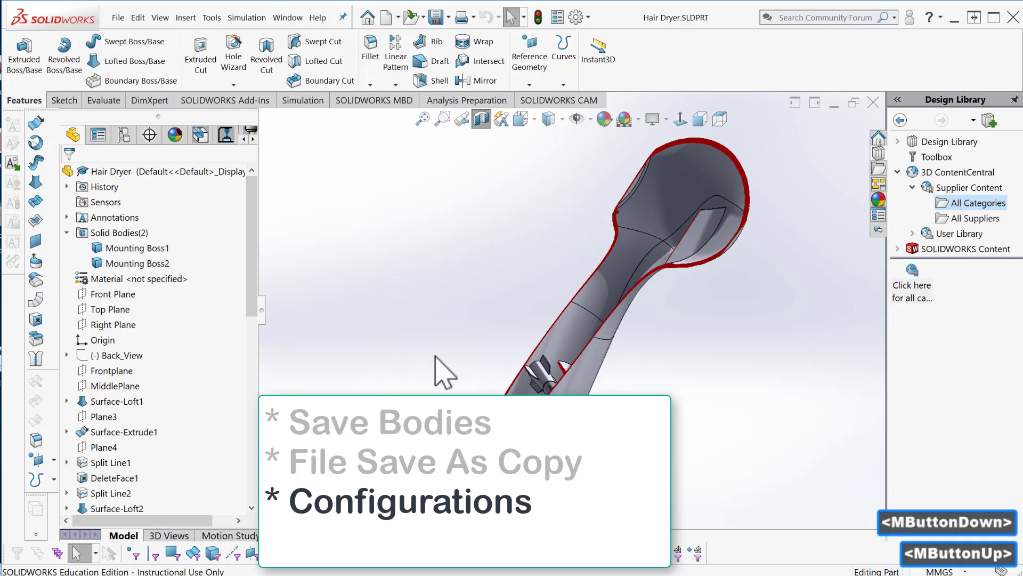
mouse_move(491, 297)
middle_down()
mouse_move(530, 272)
mouse_move(522, 297)
middle_up()
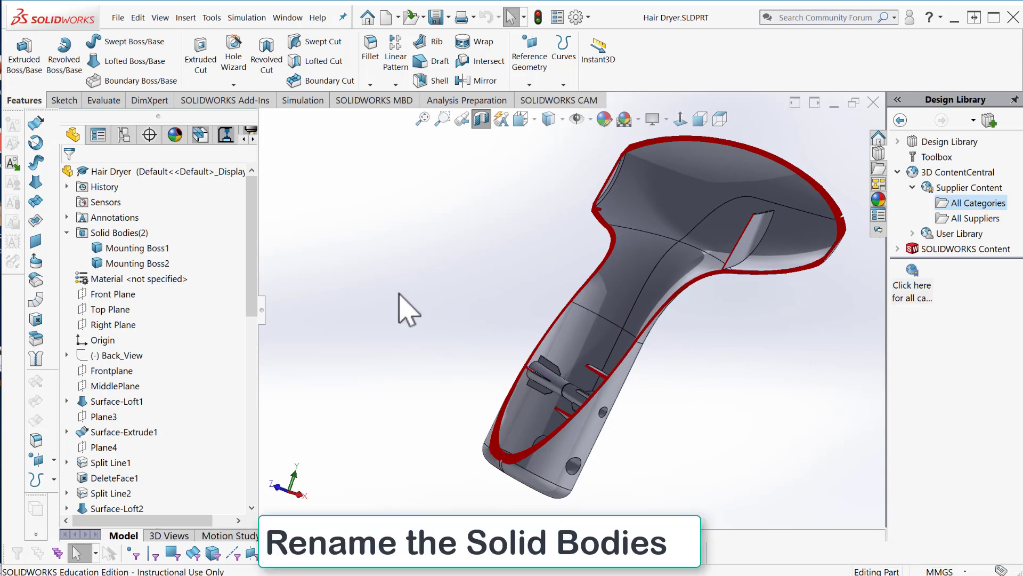
click(136, 248)
middle_drag(325, 315, 407, 286)
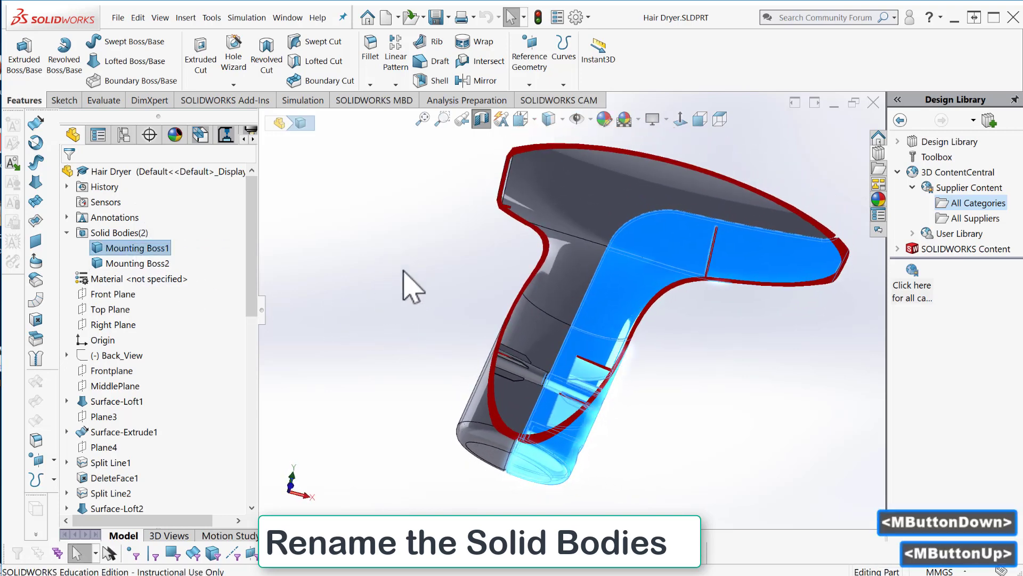
click(482, 120)
scroll(541, 308, up, 2)
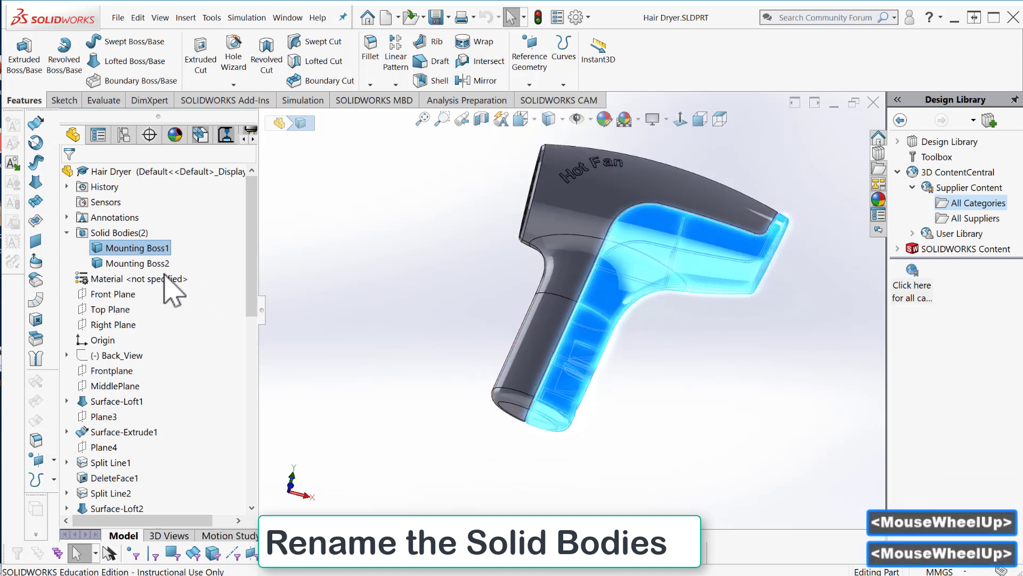
Rename solid body Mounting Boss1 to 'Bottom' and Mounting Boss2 to 'Top'
click(143, 249)
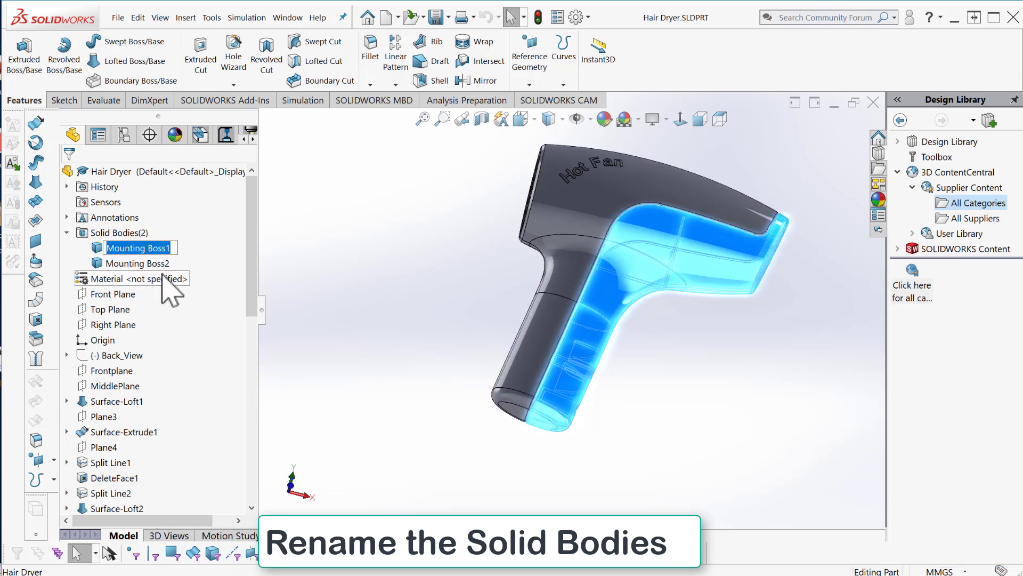
text(B)
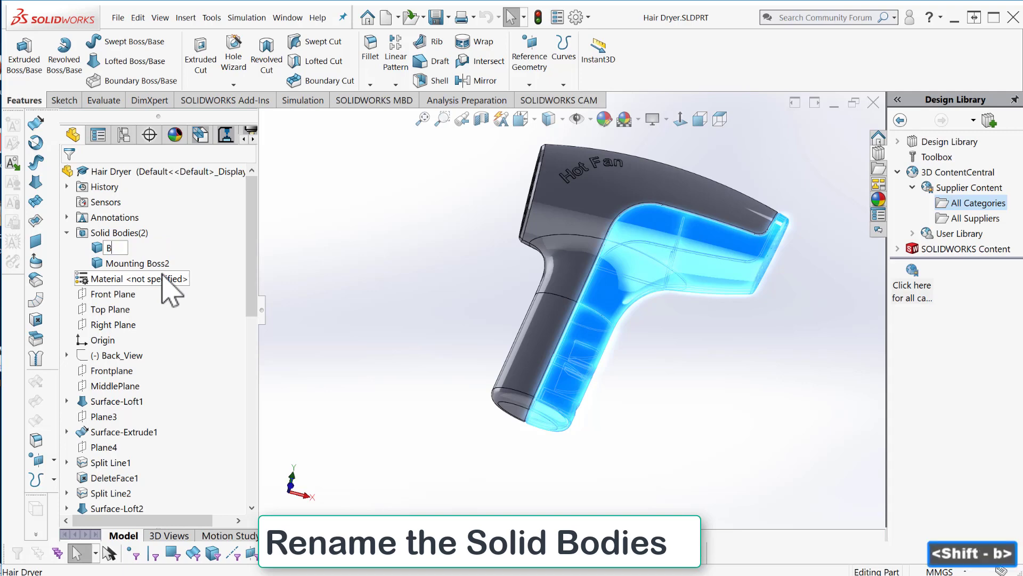
text(ottom)
key(Return)
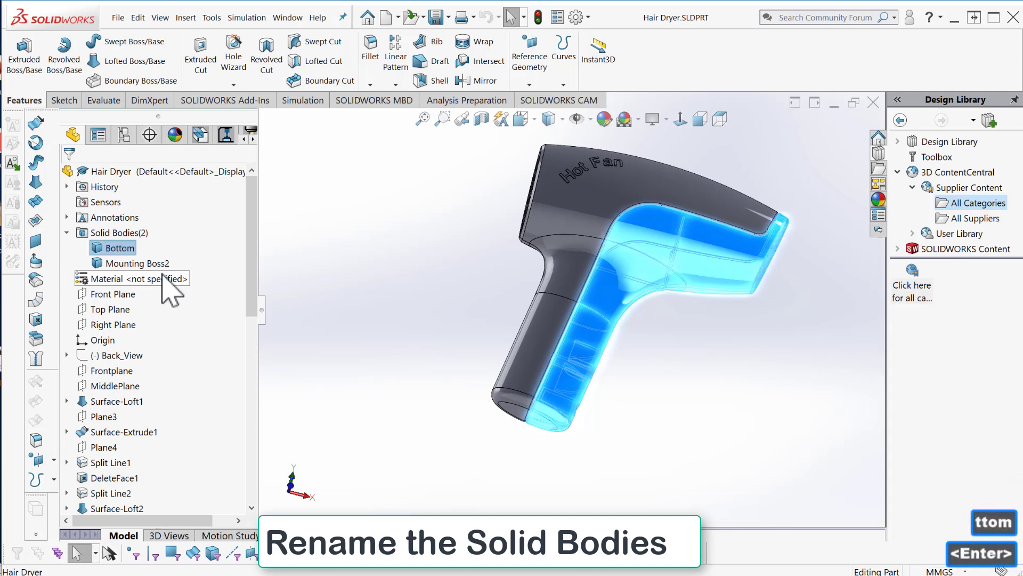
click(155, 264)
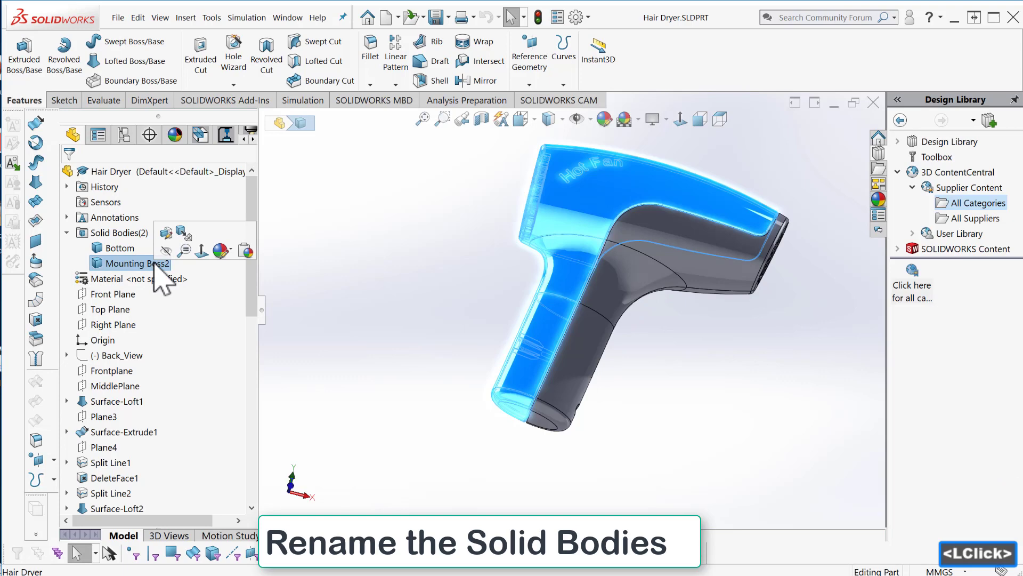
click(154, 265)
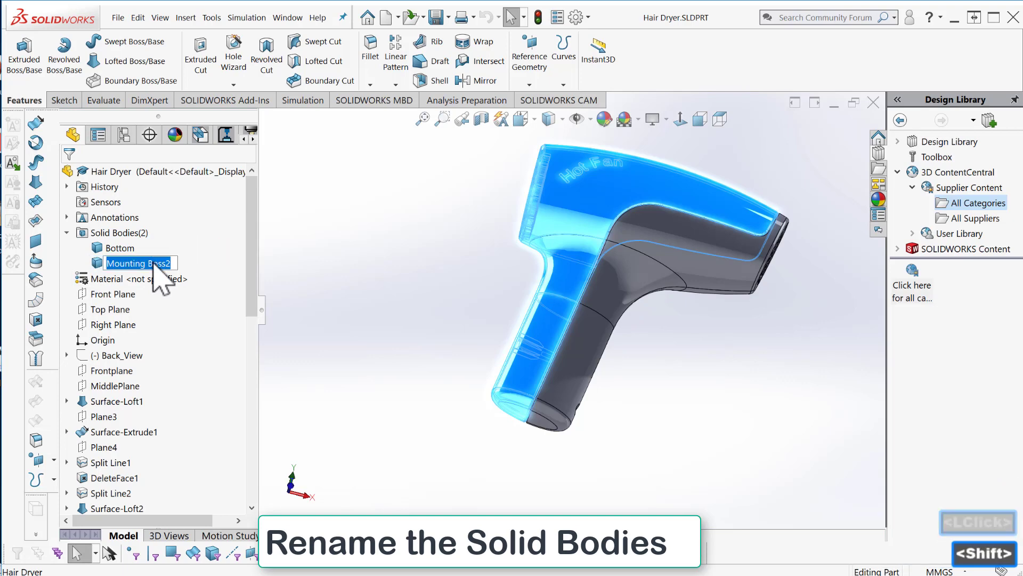
text(Top)
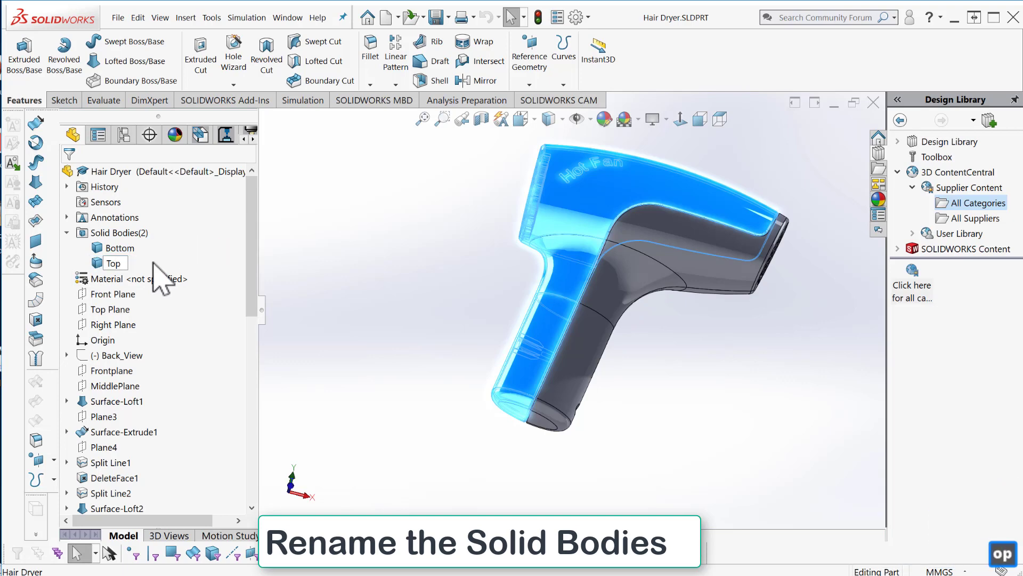
key(Return)
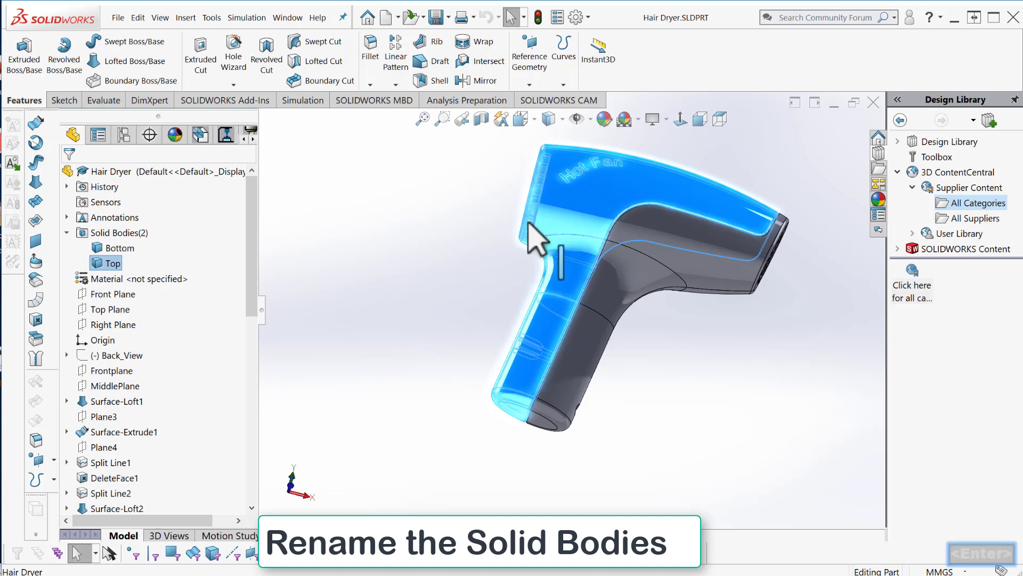
middle_drag(453, 352, 434, 359)
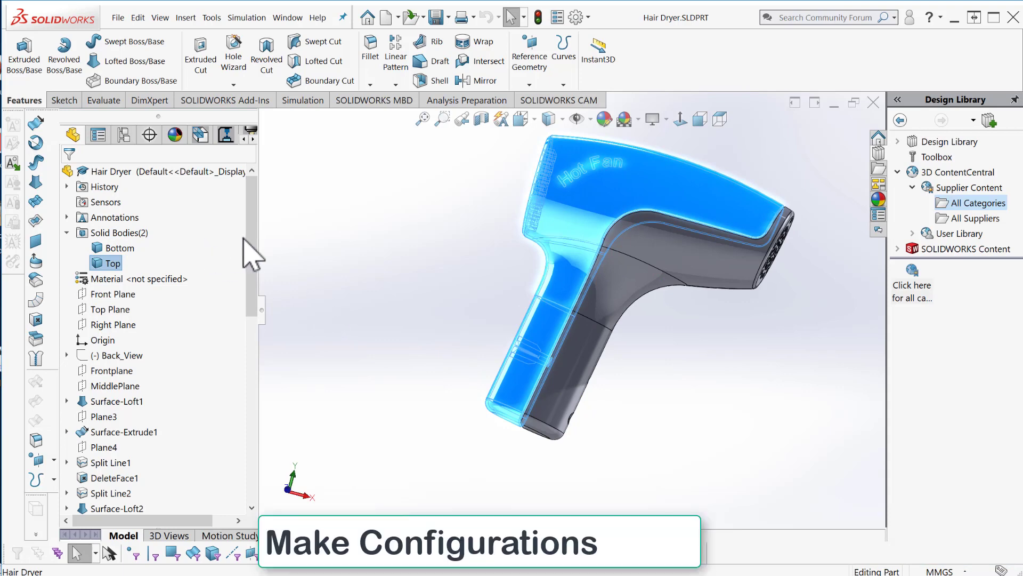
Add a new part configuration named 'Top Part' in the ConfigurationManager
mouse_move(256, 264)
mouse_down()
mouse_move(231, 446)
mouse_move(245, 251)
mouse_up()
click(123, 136)
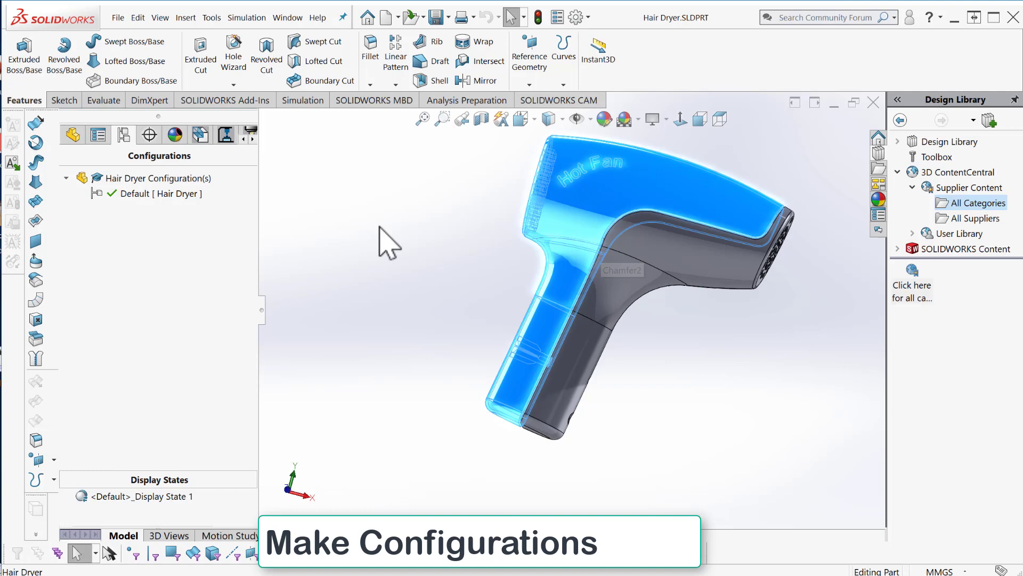
right_click(133, 179)
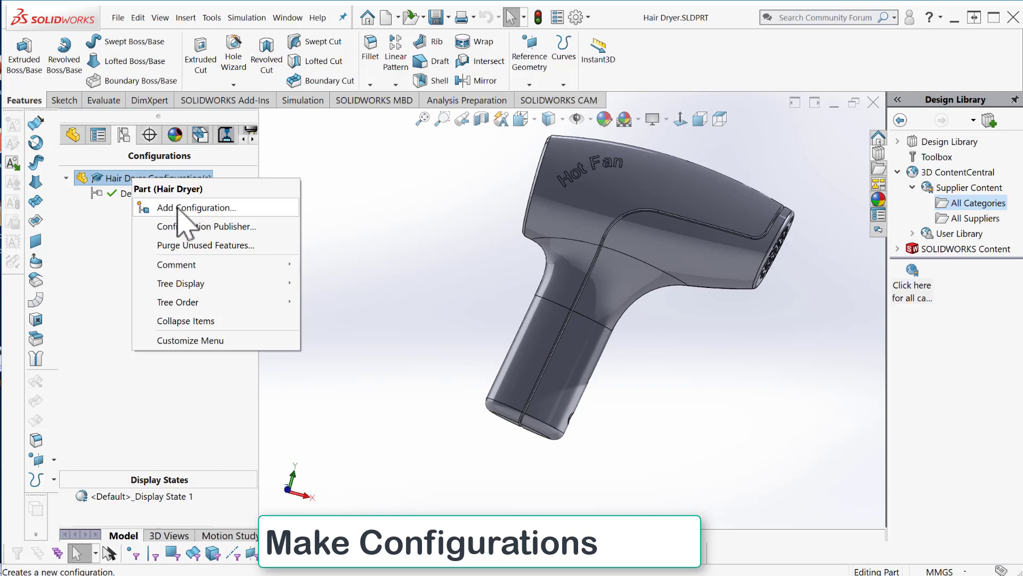
click(177, 208)
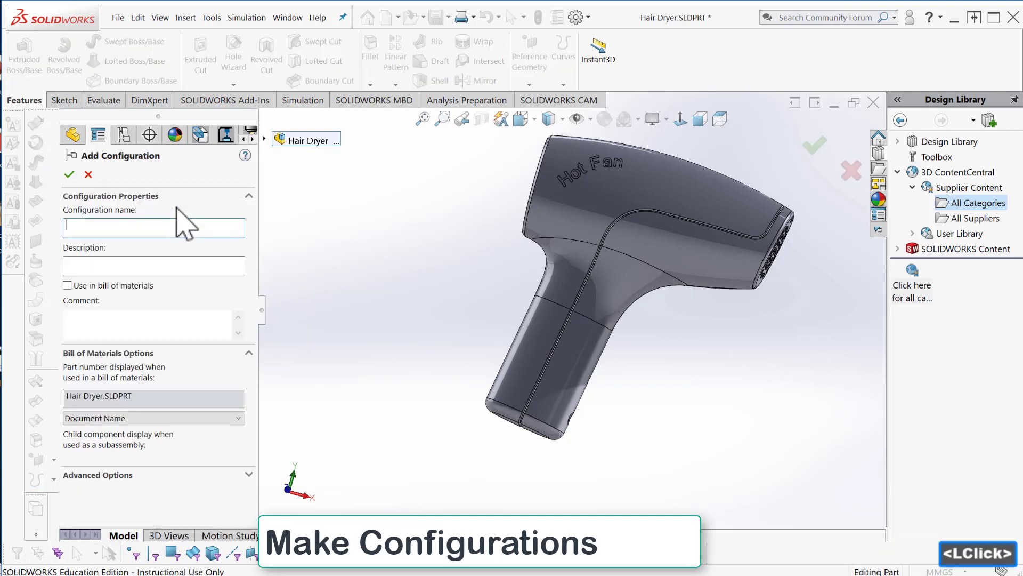
text(Top)
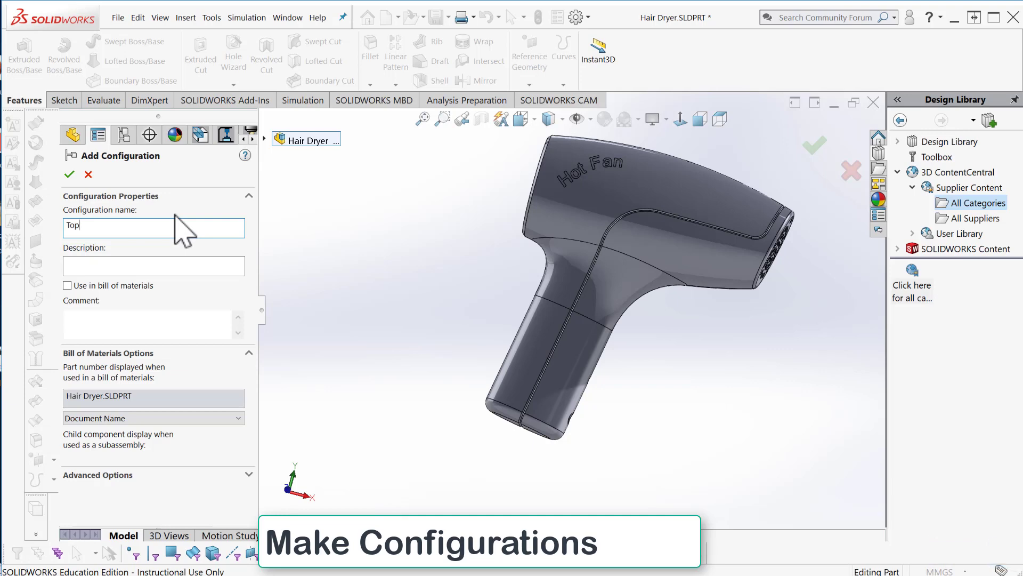
text( Part)
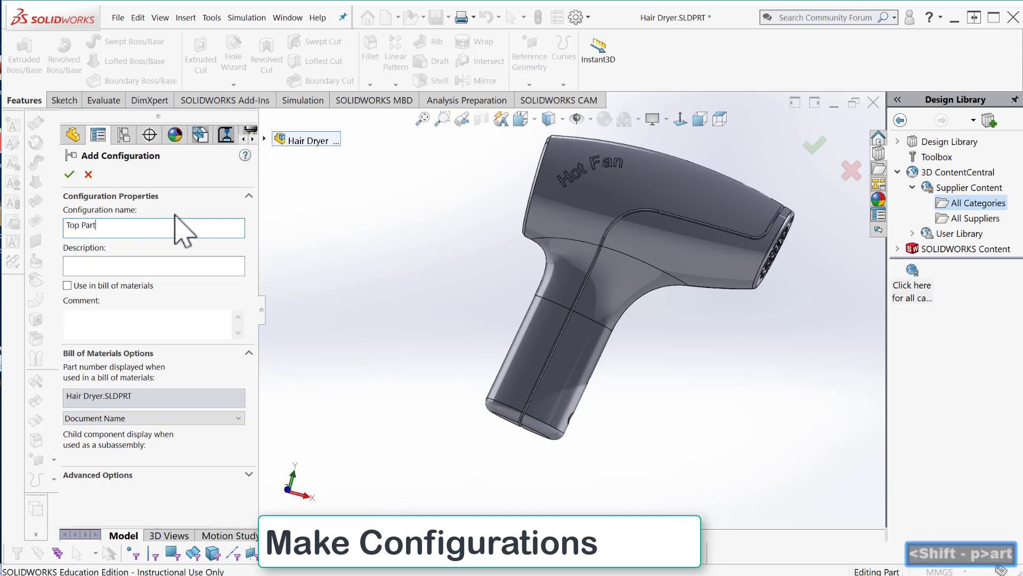
key(Return)
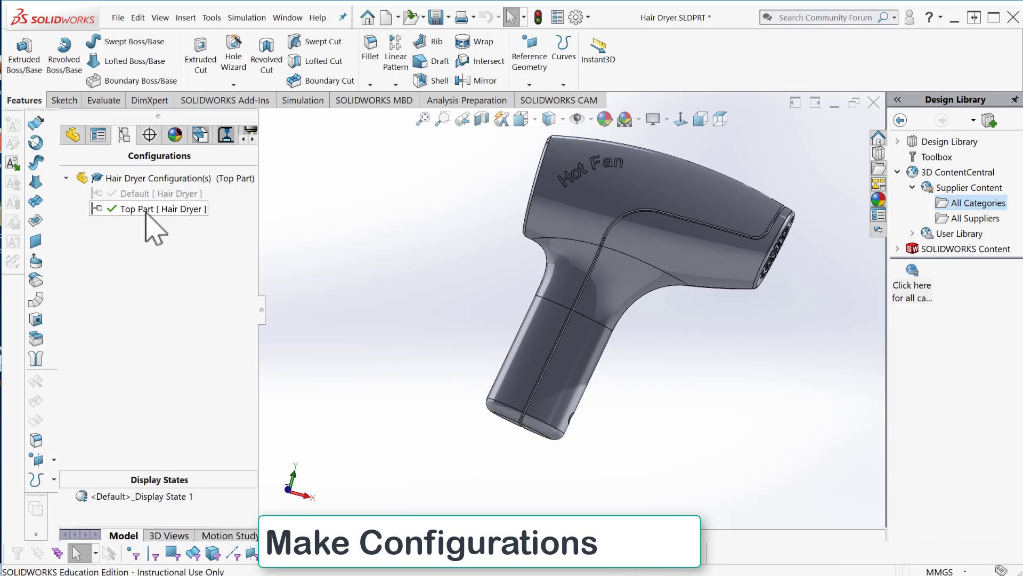
Add a third configuration named 'Bottom', then return to the FeatureManager tree
right_click(163, 178)
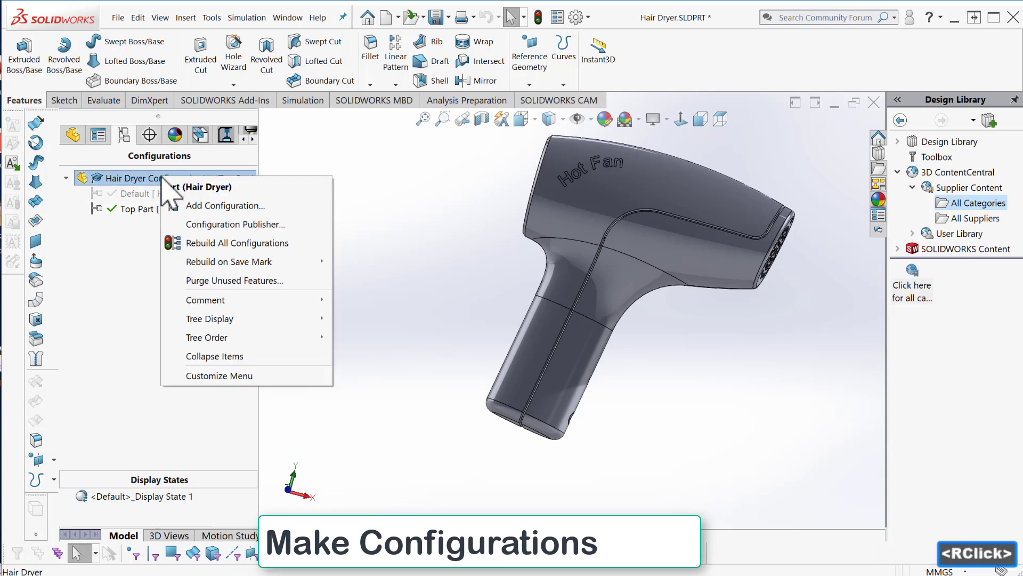
click(209, 206)
text(B)
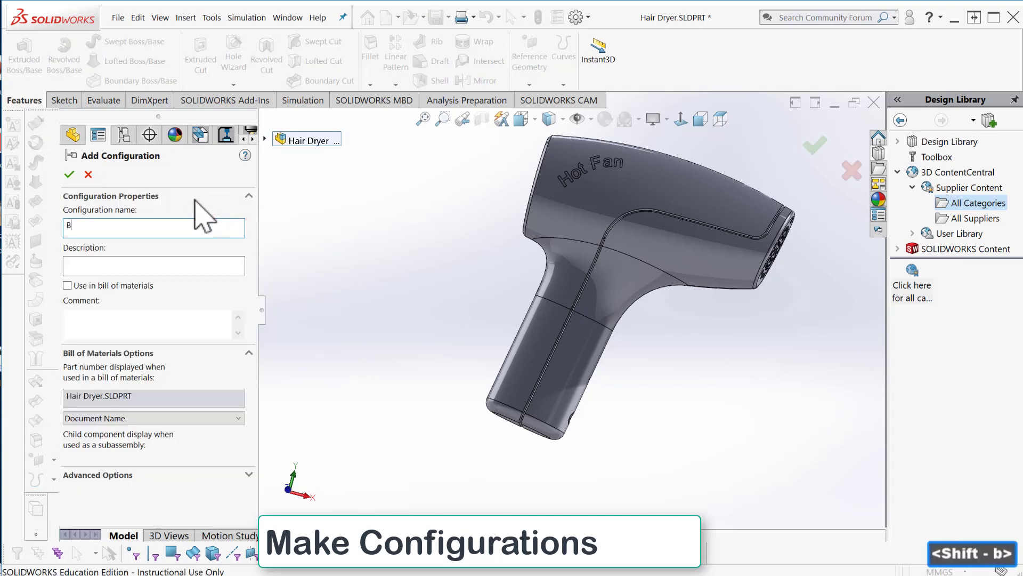
text(otto)
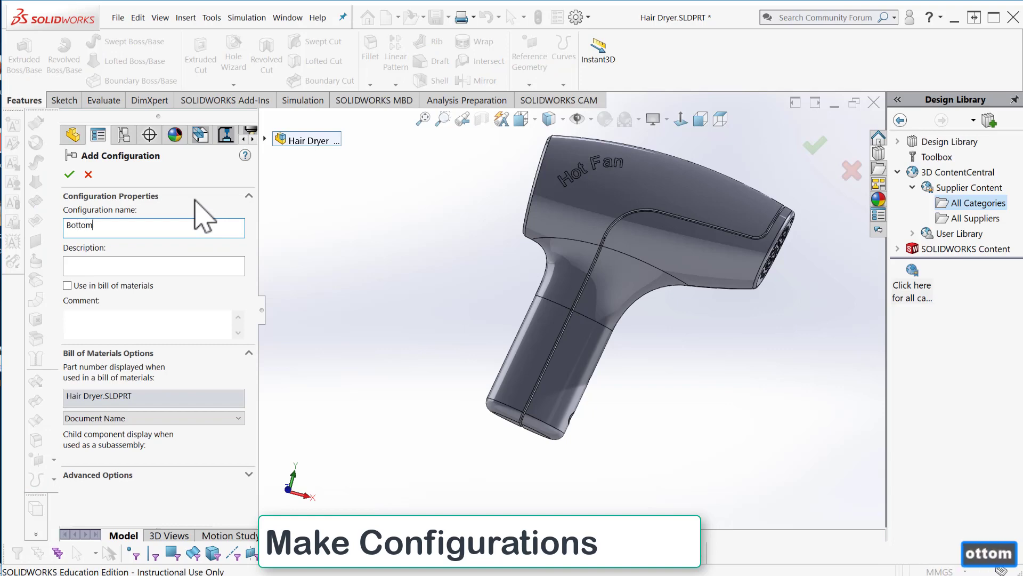
text(m)
key(Return)
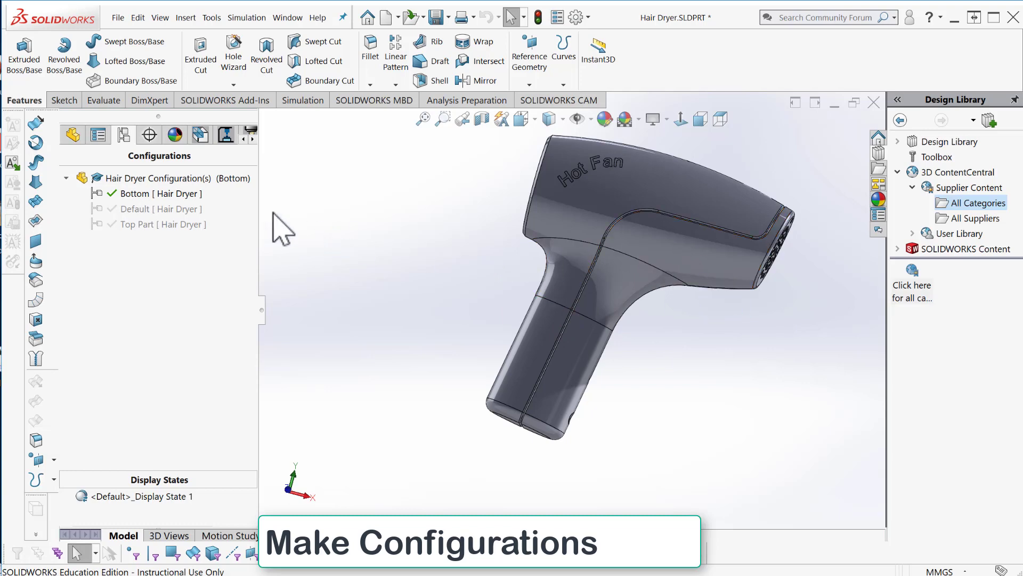
click(74, 138)
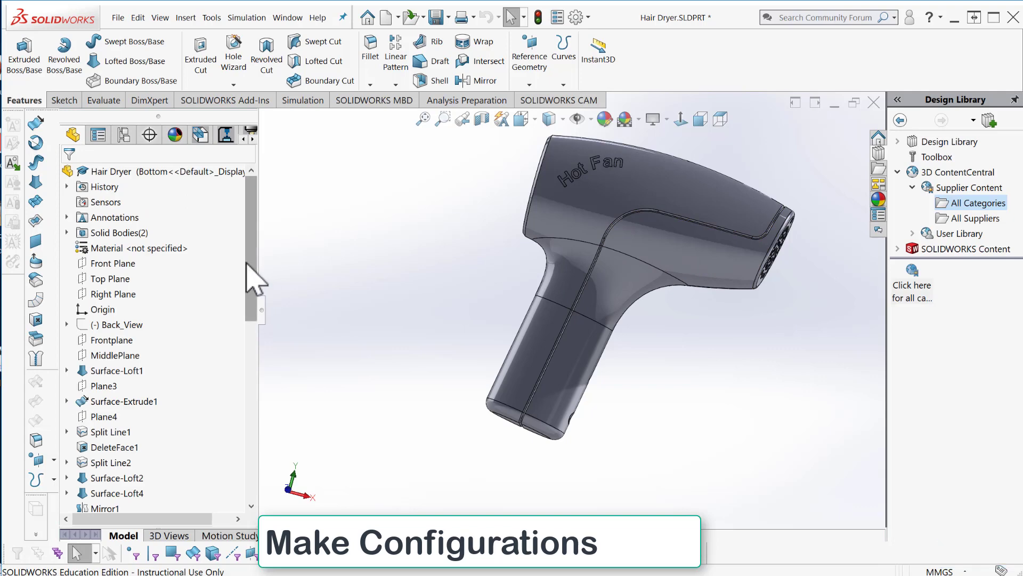
Expand Solid Bodies(2) to show Bottom and Top, and open Insert > Features
click(66, 233)
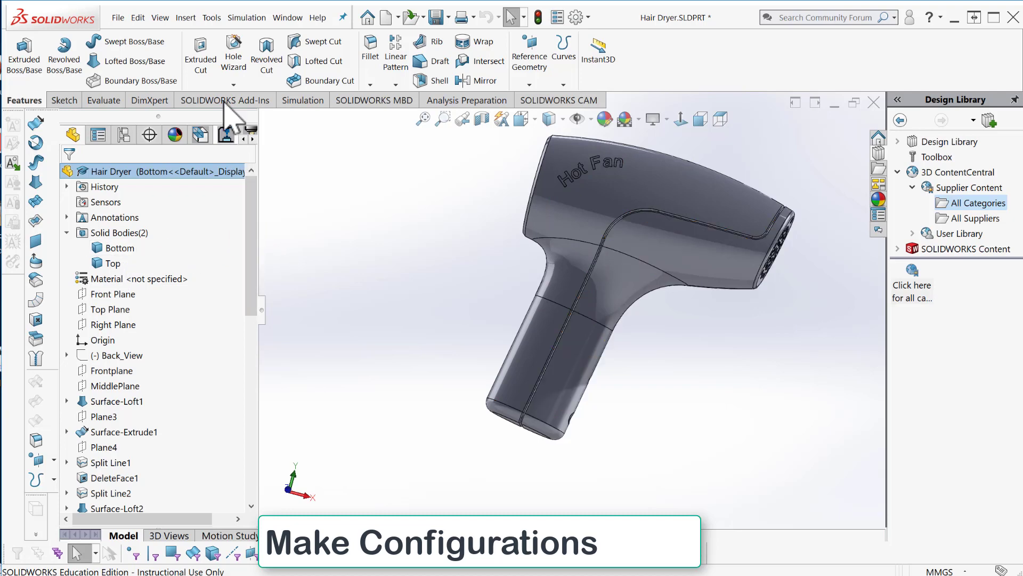
click(186, 18)
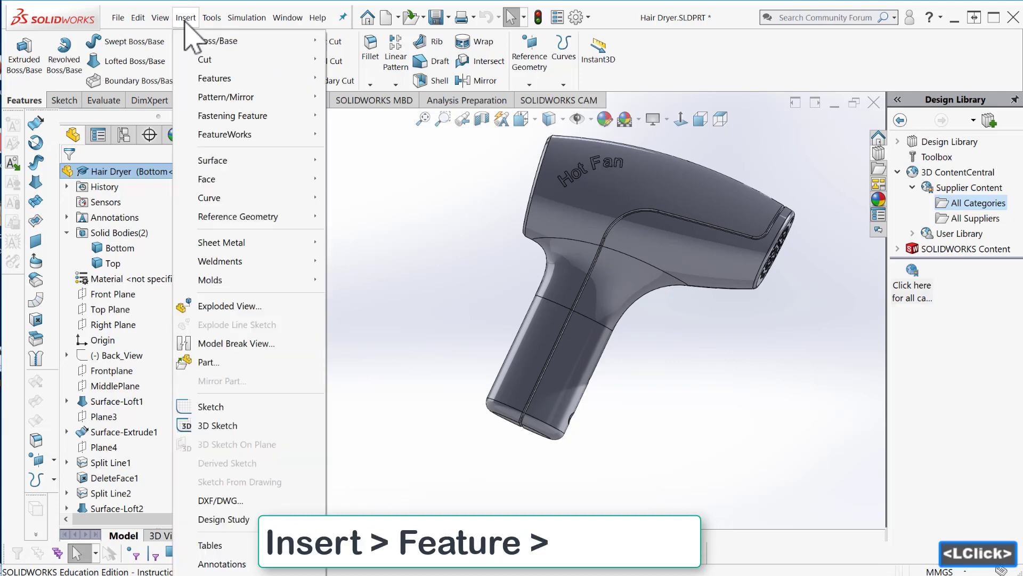
mouse_move(226, 78)
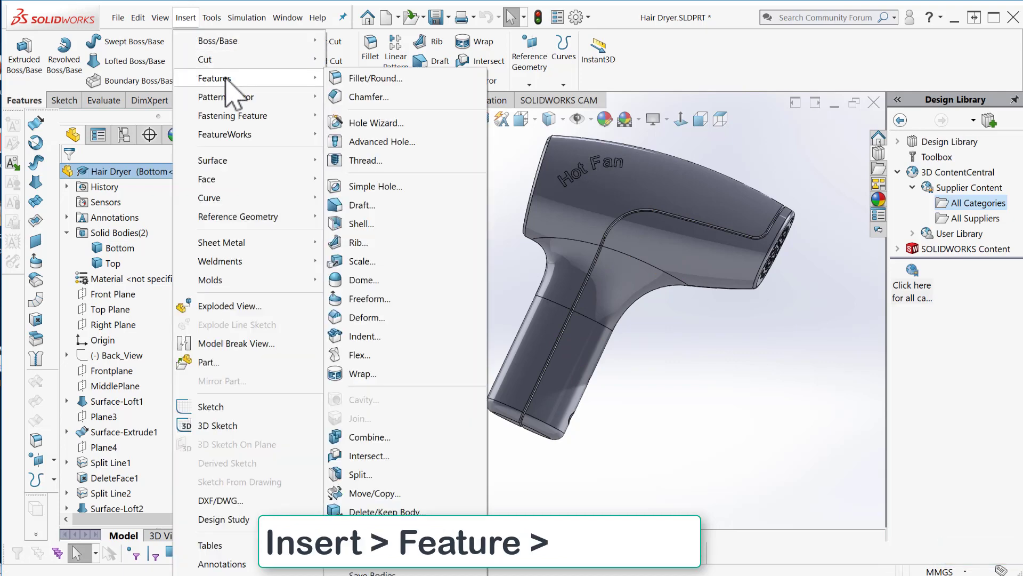
Create a Delete/Keep Body feature in Keep Bodies mode keeping only the Bottom body
click(412, 513)
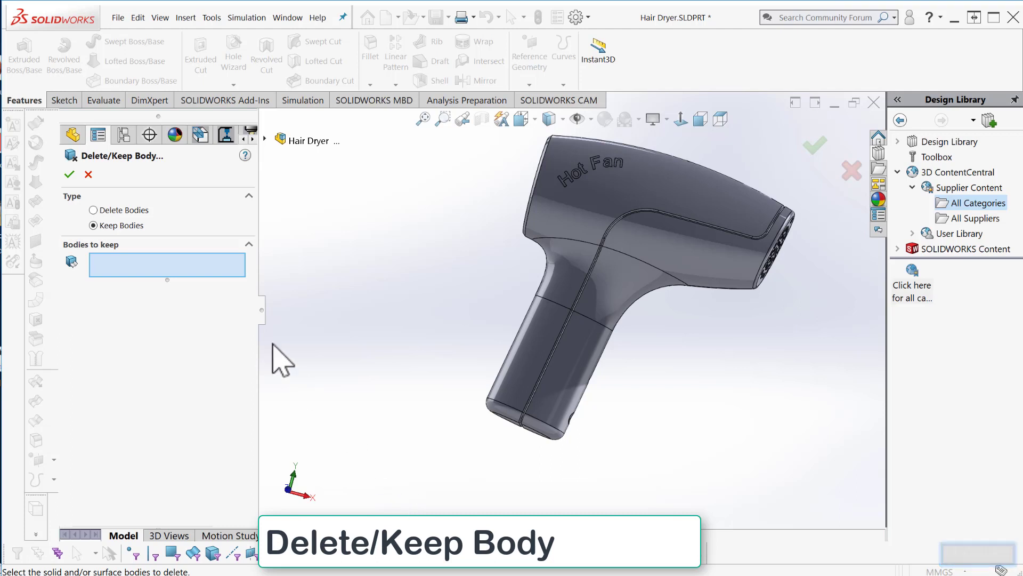
click(95, 210)
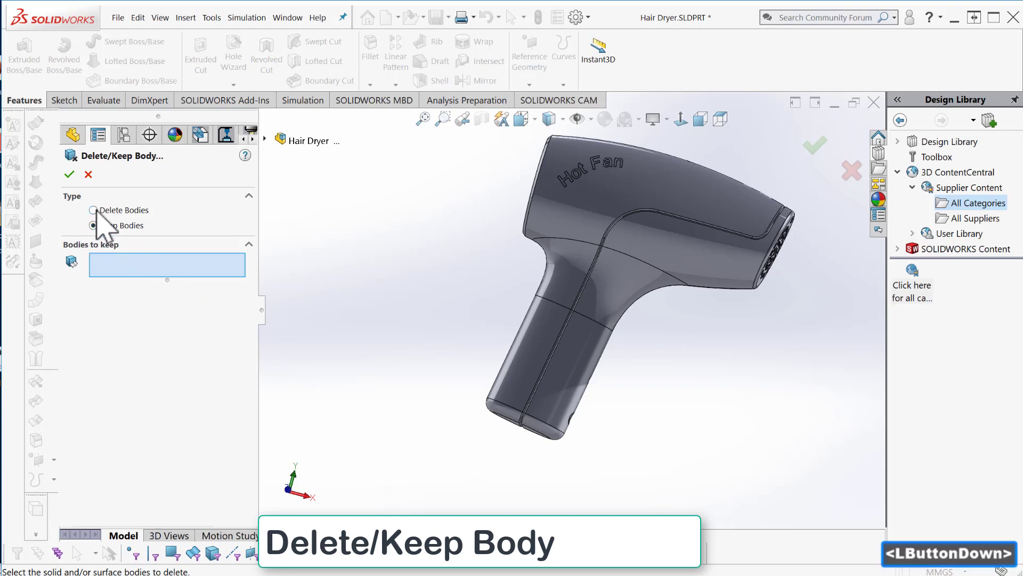
click(94, 225)
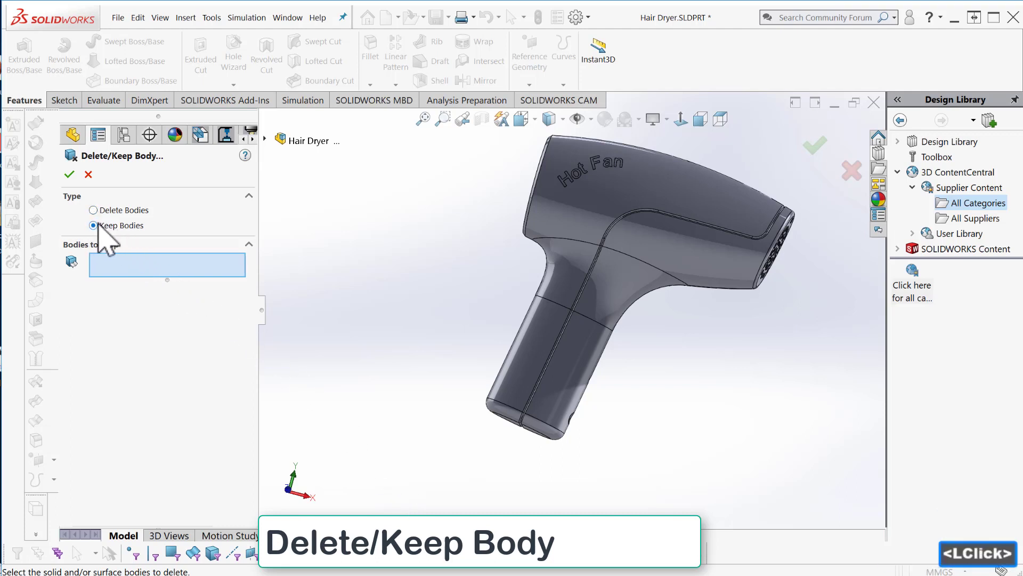
click(640, 283)
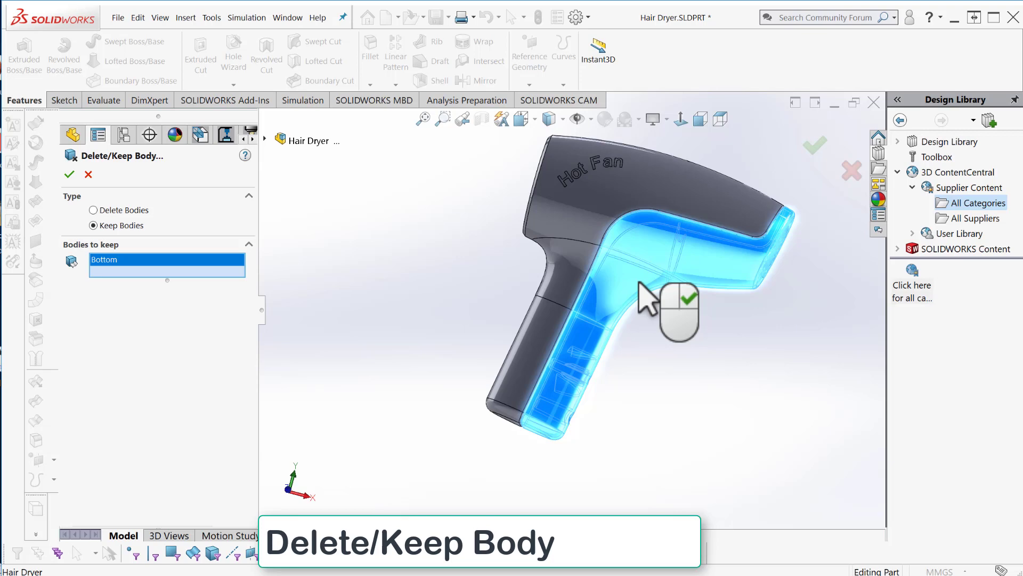
right_click(640, 283)
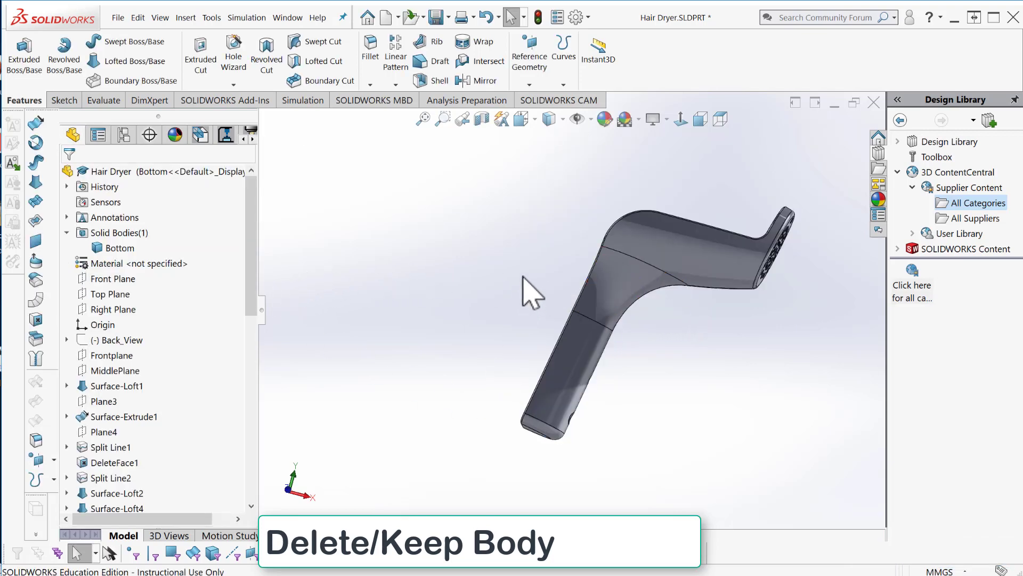
middle_drag(512, 287, 548, 347)
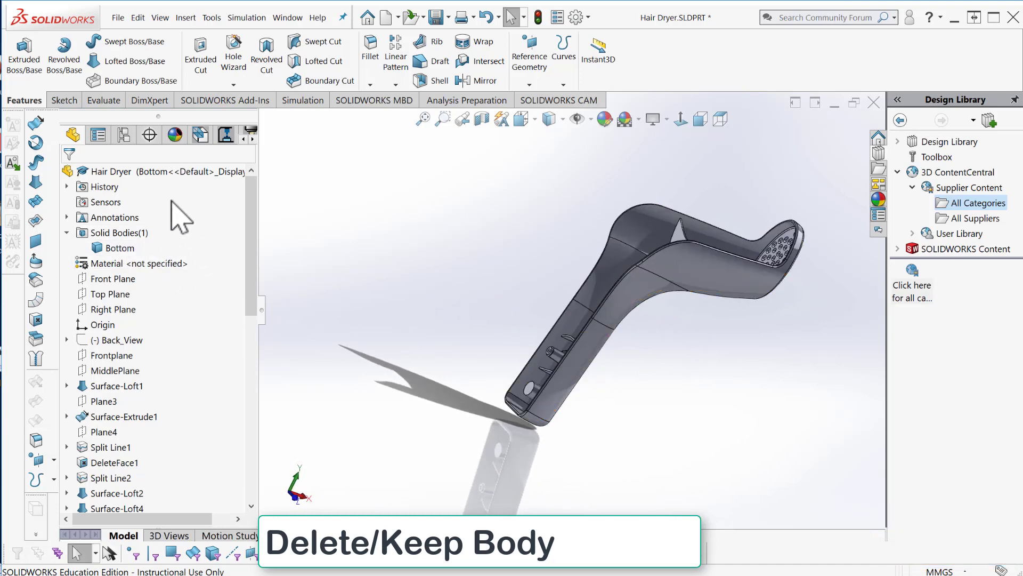
Activate the Top Part configuration in the ConfigurationManager
click(123, 135)
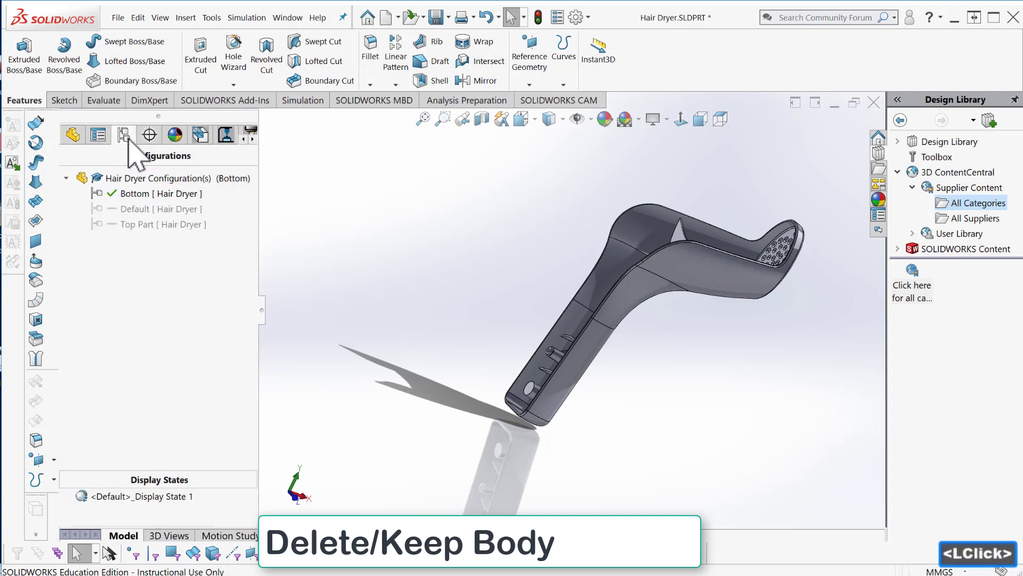
double_click(98, 227)
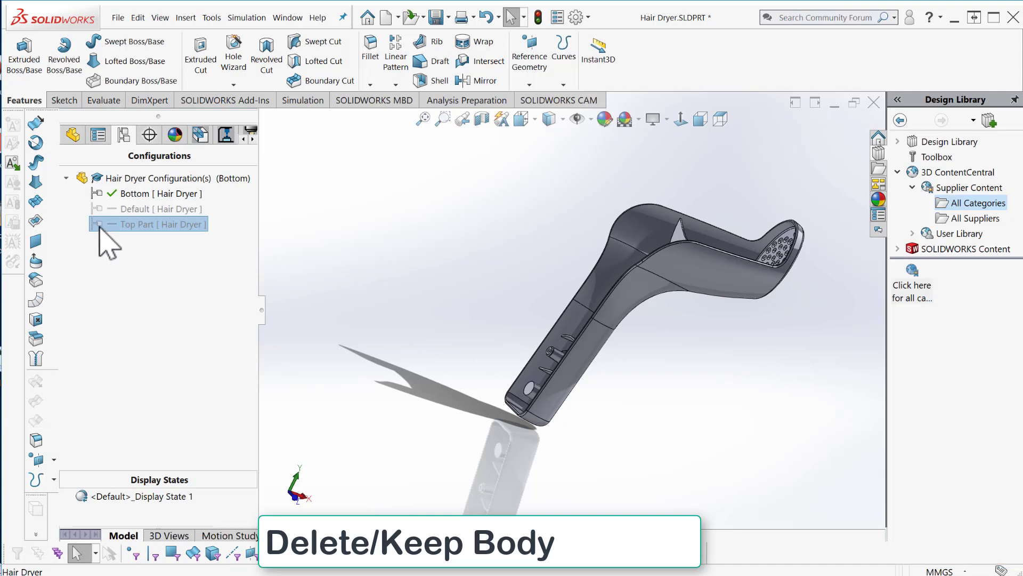
double_click(100, 227)
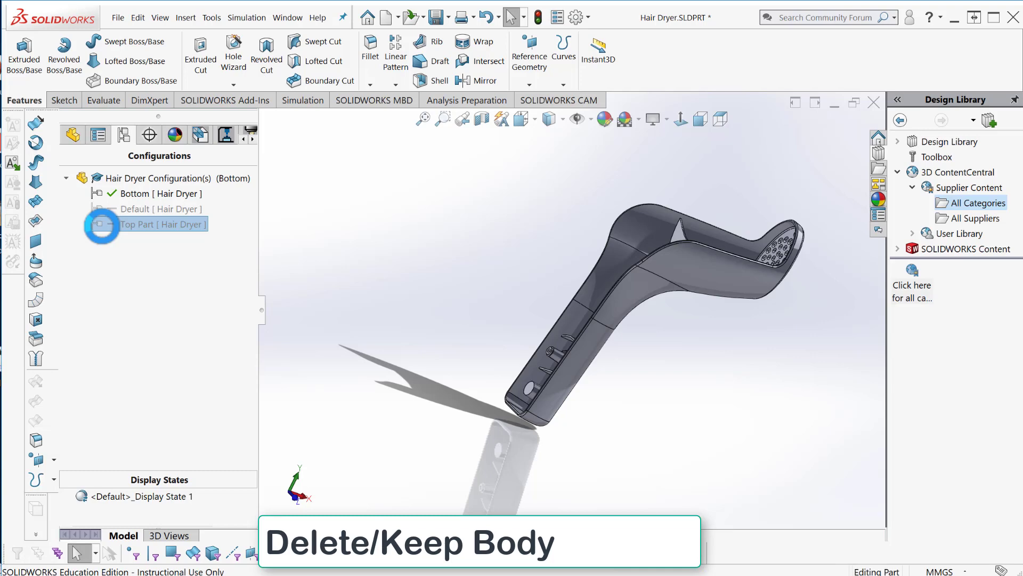
double_click(102, 225)
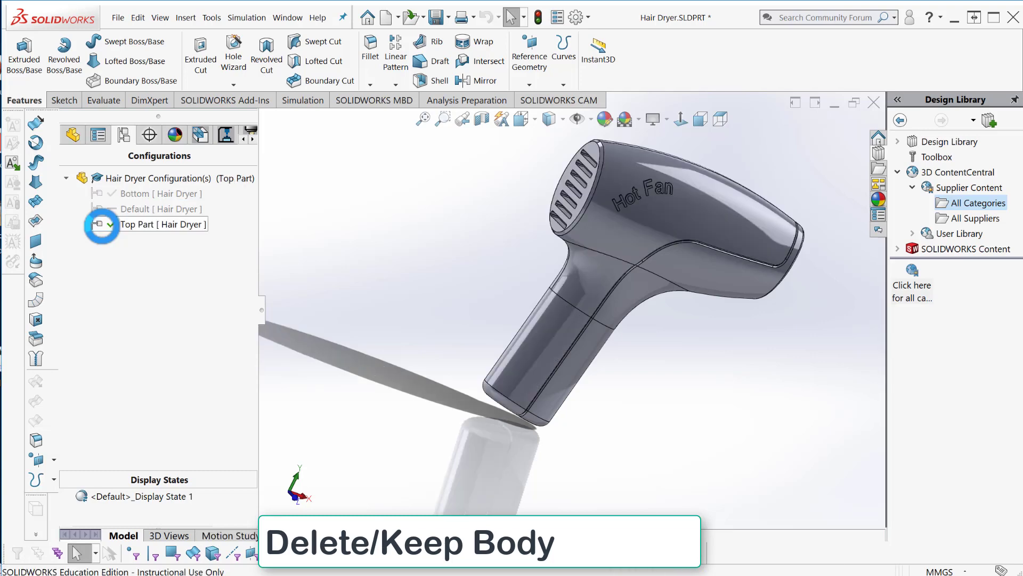
Suppress Body-Delete/Keep 1 and add Body-Delete/Keep 2 keeping only the Top body
click(73, 135)
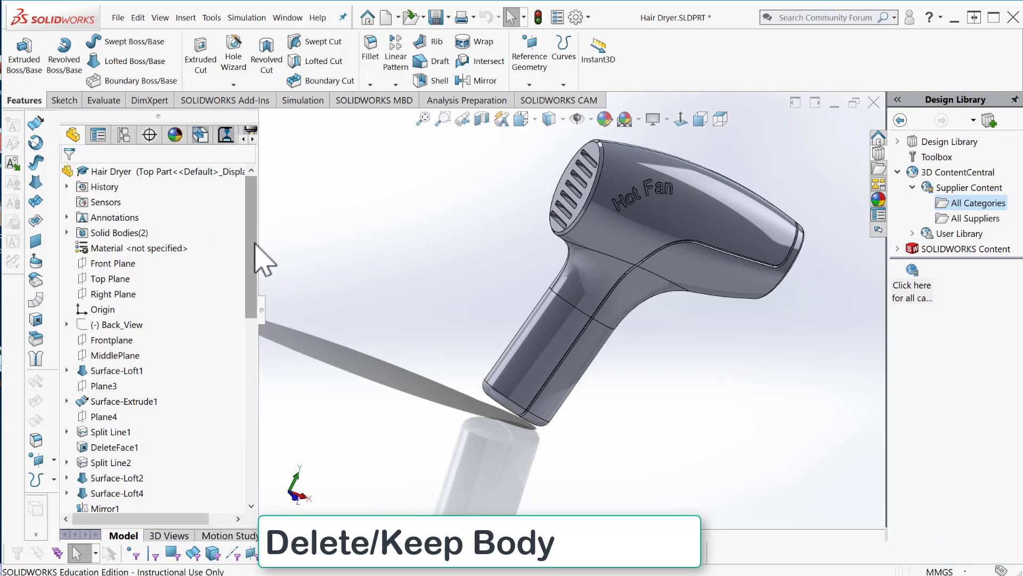
drag(255, 248, 252, 464)
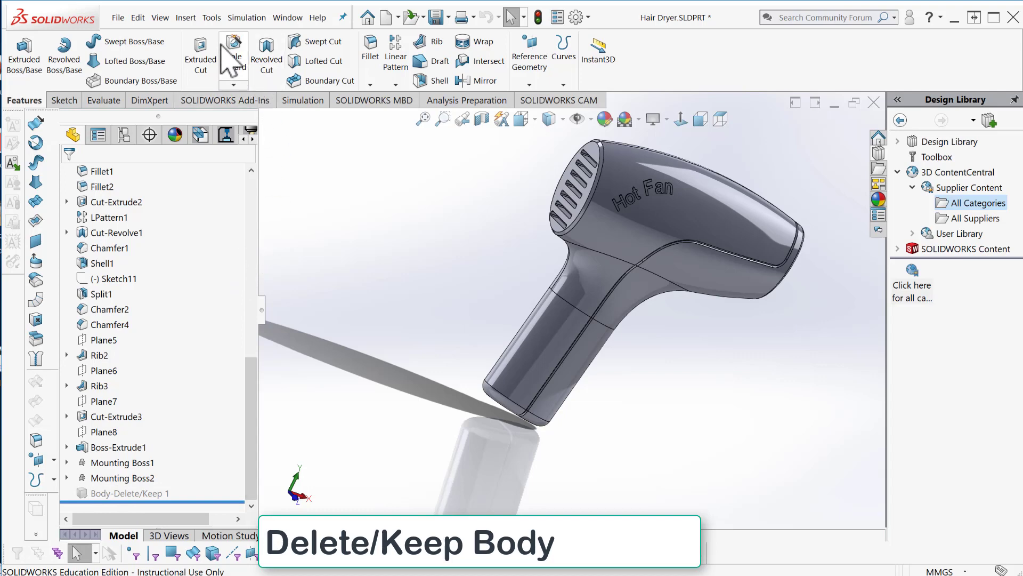
click(186, 18)
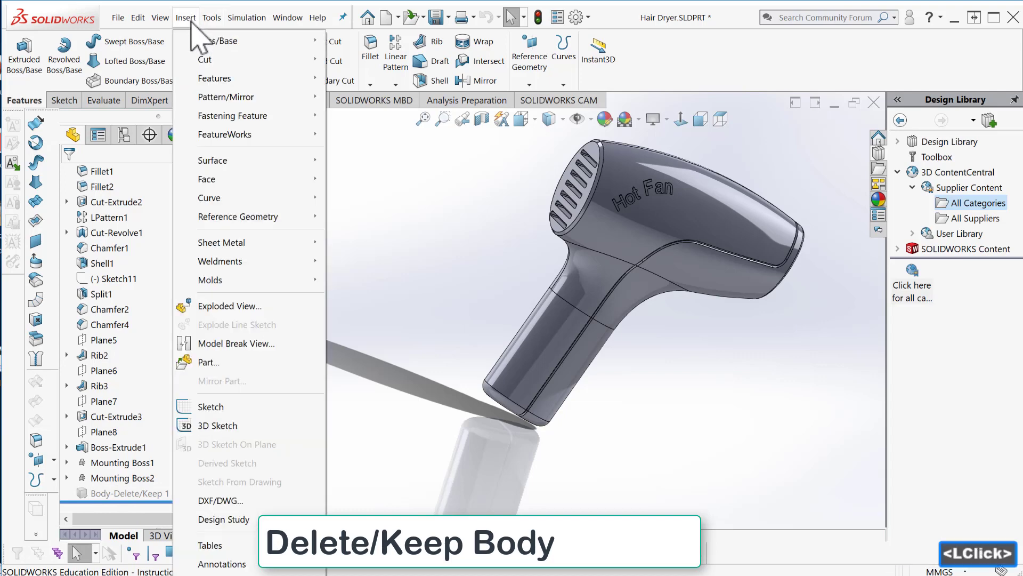
click(216, 79)
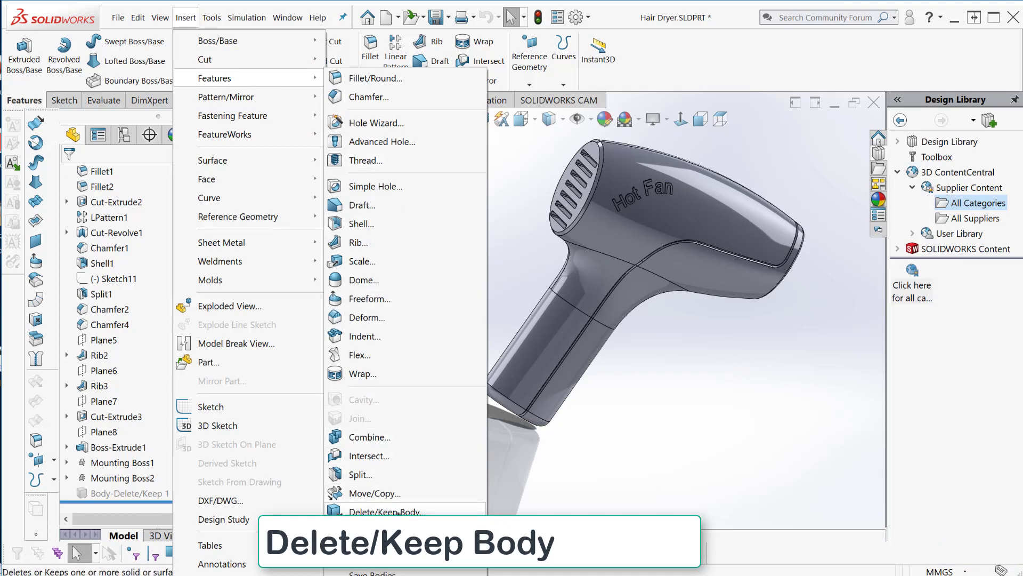
click(386, 511)
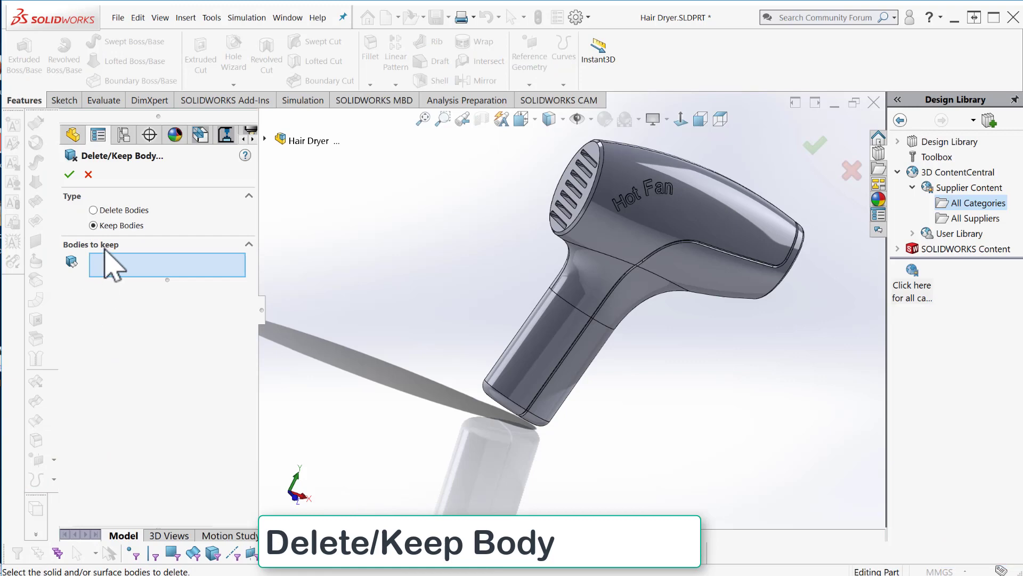
click(640, 232)
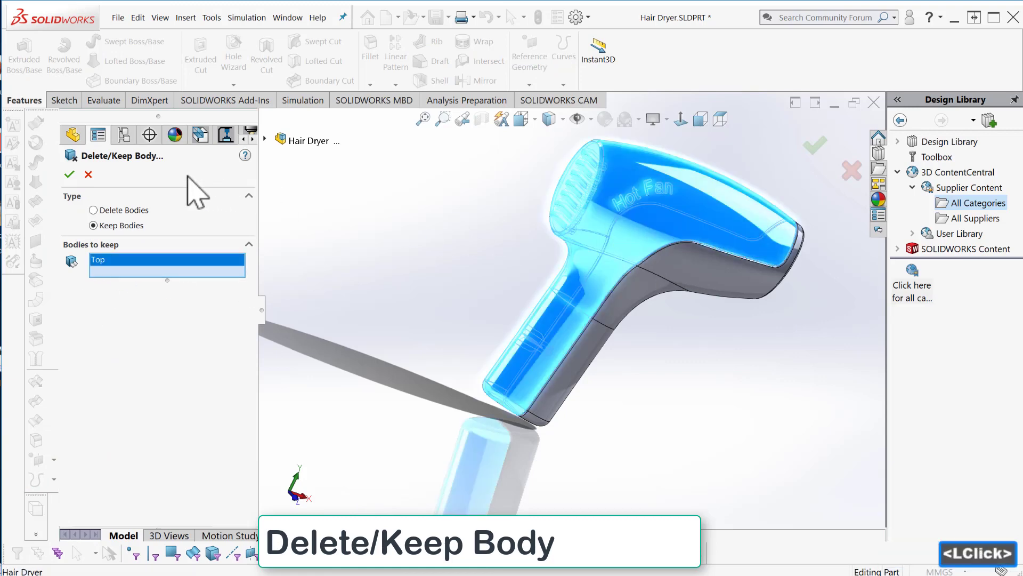
click(70, 175)
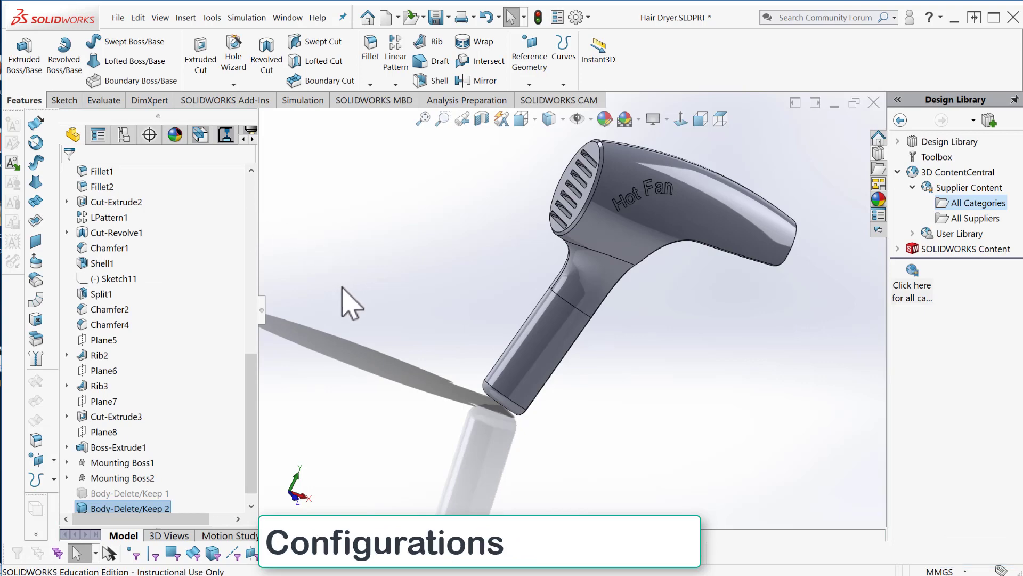
Check the Bottom configuration, then reactivate the Default configuration
click(124, 135)
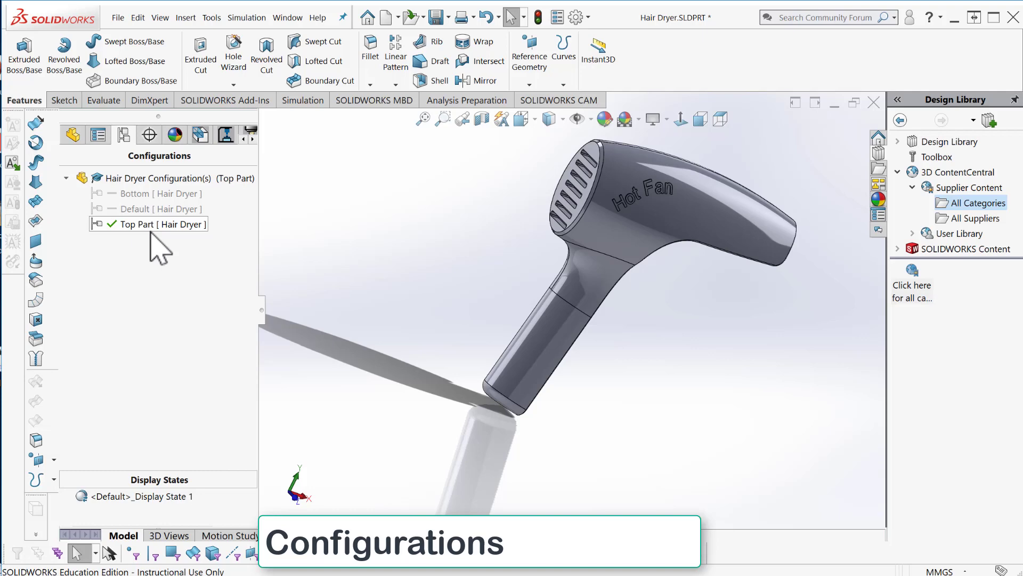
click(100, 196)
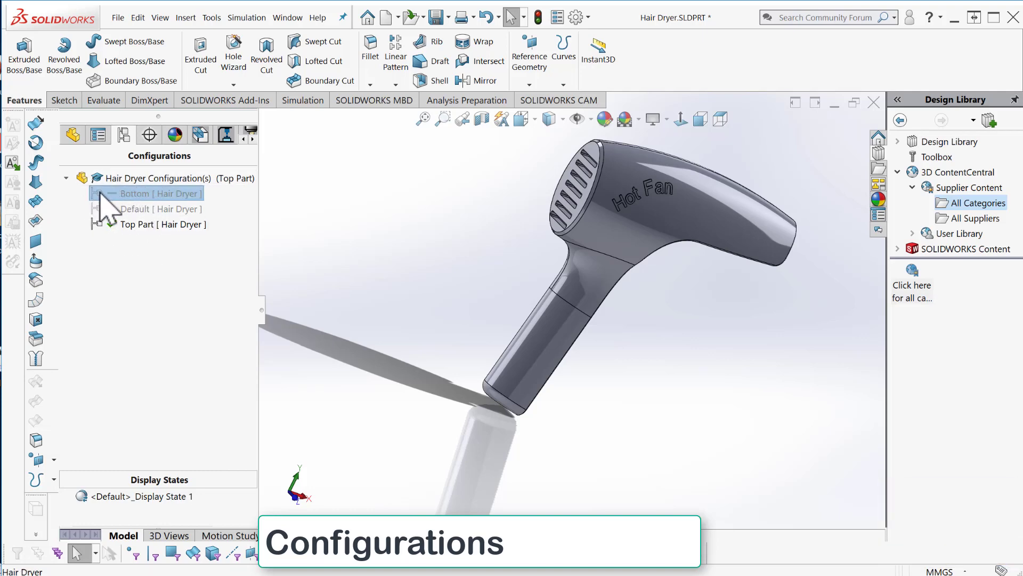
click(99, 193)
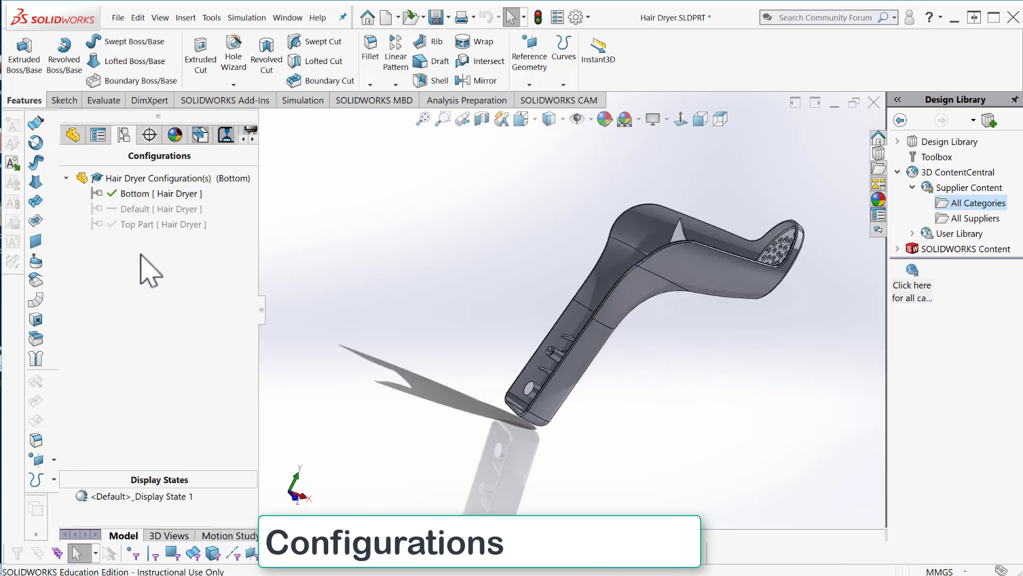
double_click(107, 210)
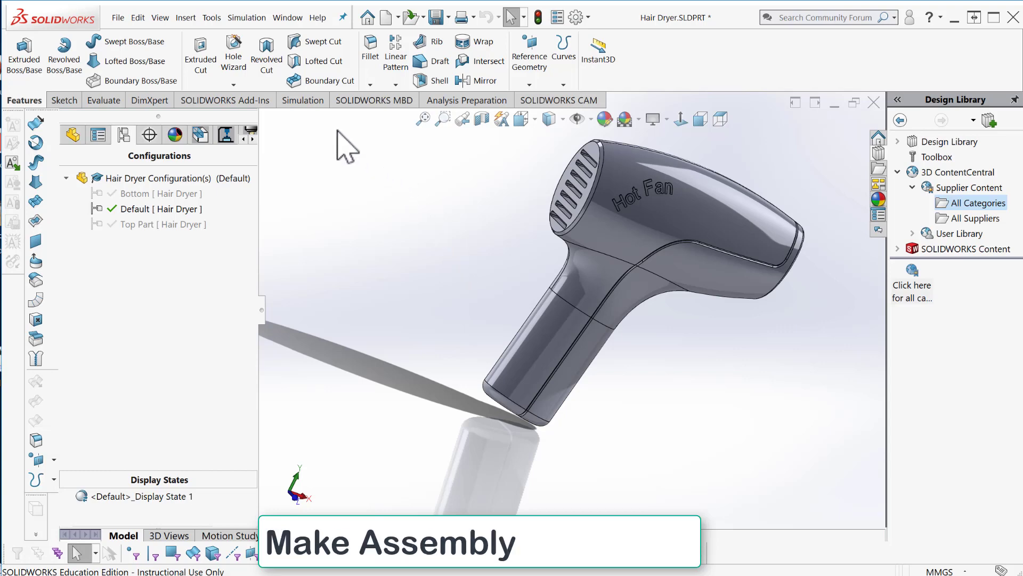
Create a new assembly from the Hair Dryer part via File > Make Assembly from Part
click(117, 17)
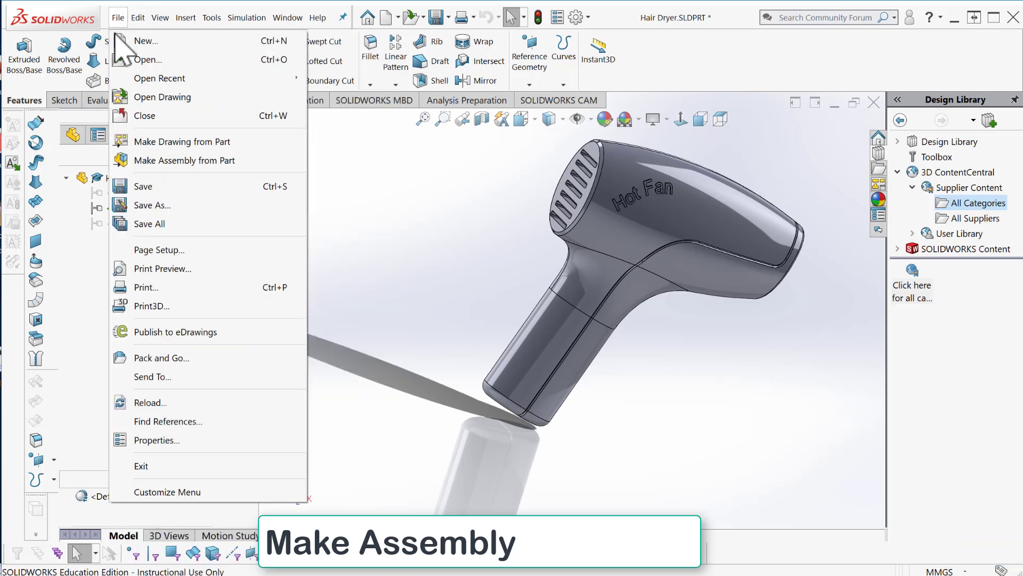
click(187, 163)
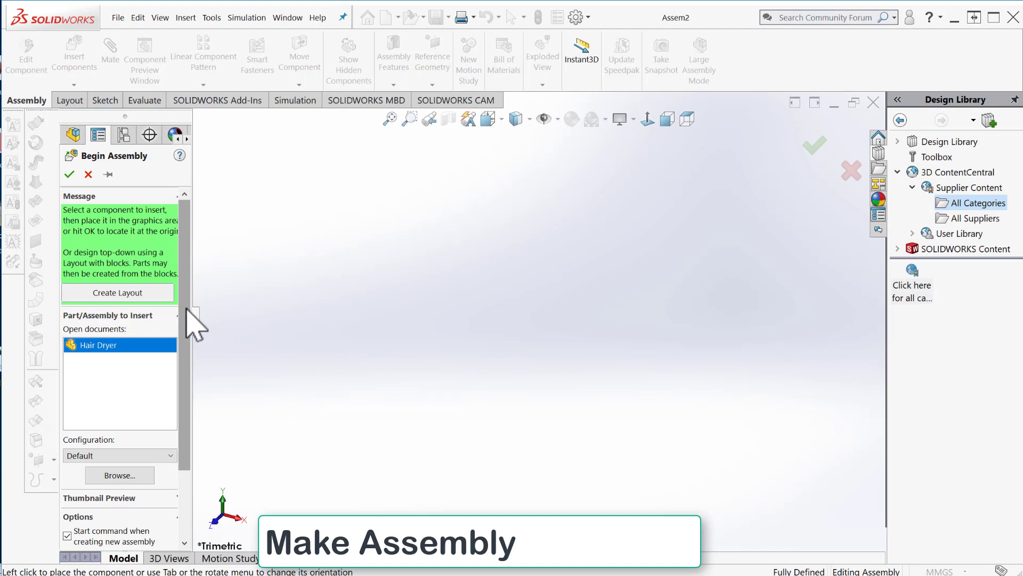
Enable Graphics preview in the Begin Assembly PropertyManager to preview the Hair Dryer
drag(185, 319, 184, 388)
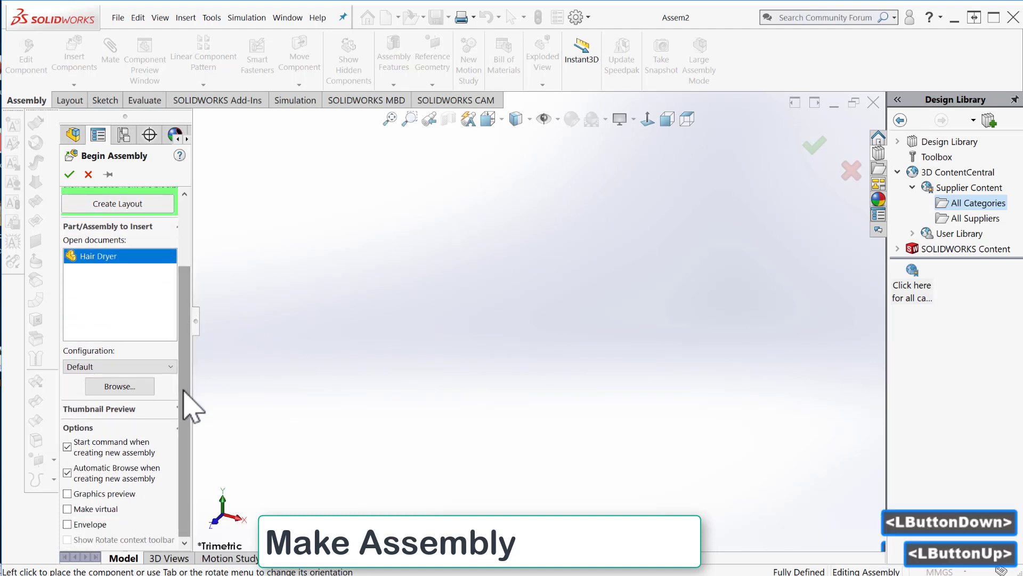
click(67, 494)
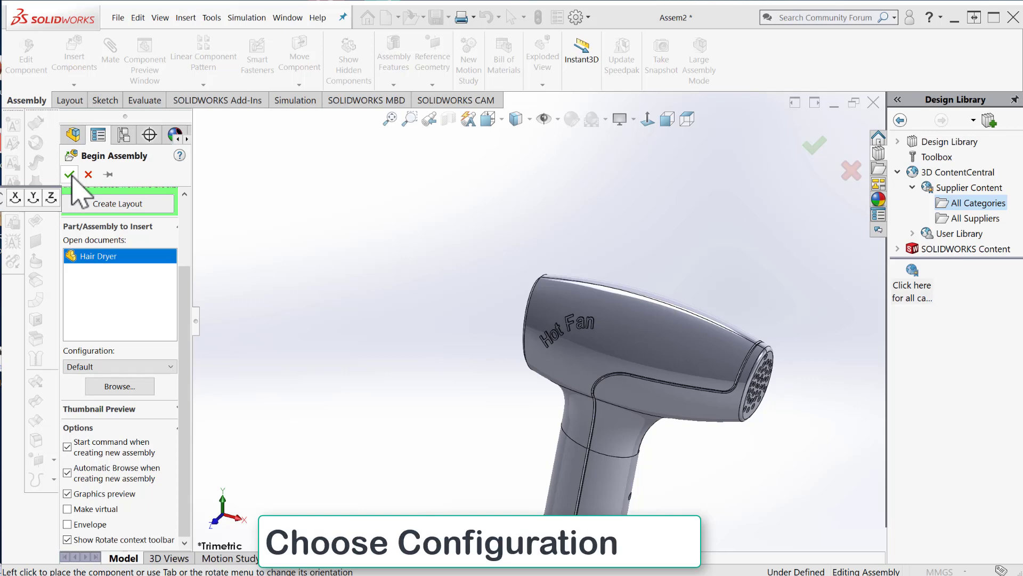
Insert Hair Dryer with its Bottom configuration as the fixed first component at the origin
drag(195, 320, 263, 320)
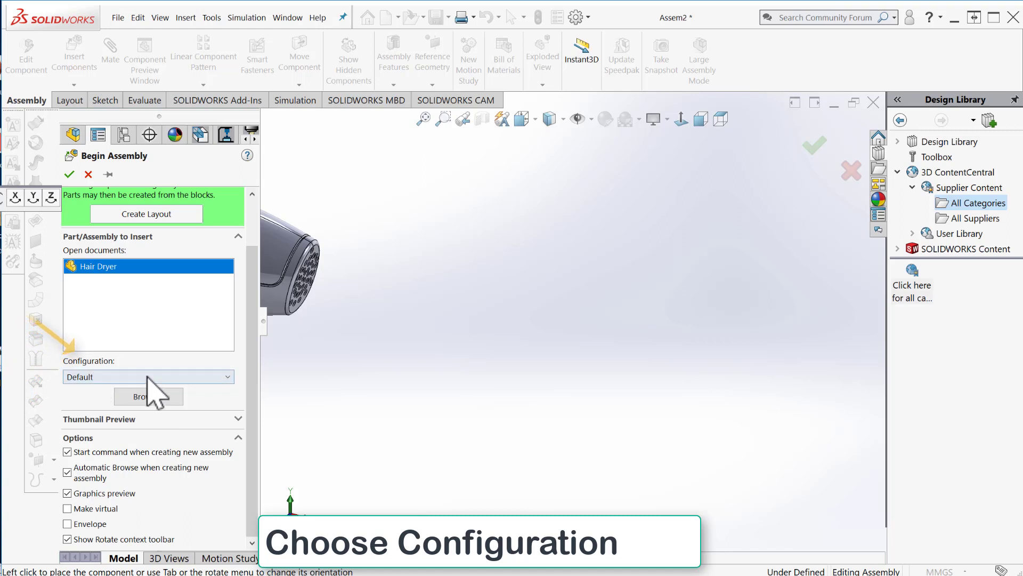
click(228, 377)
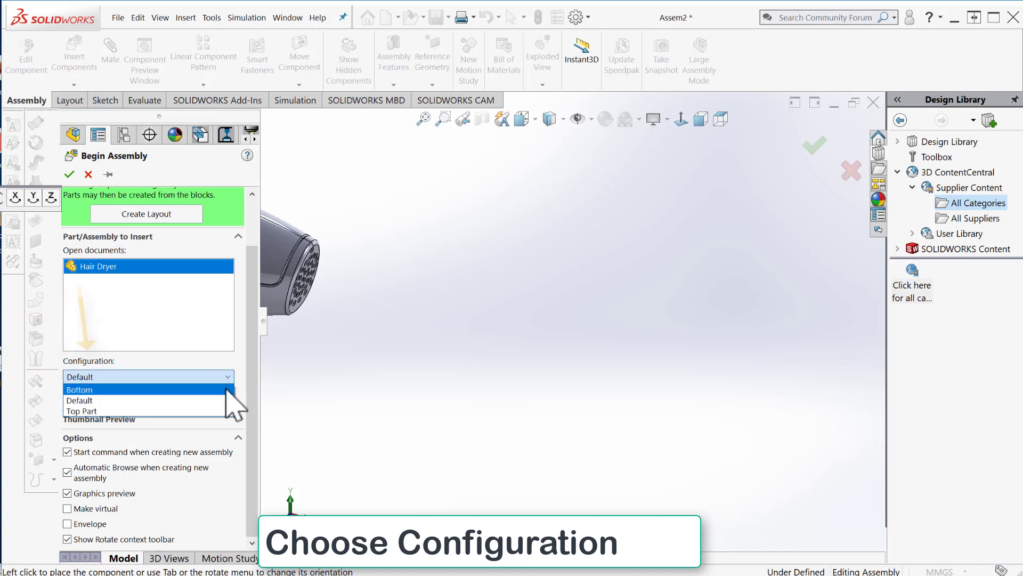
click(224, 390)
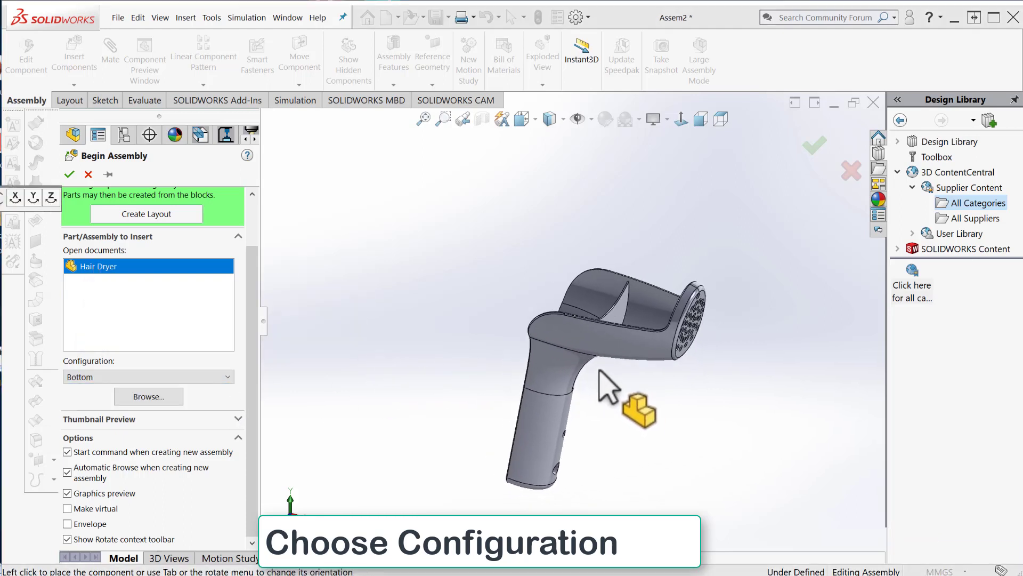
click(69, 174)
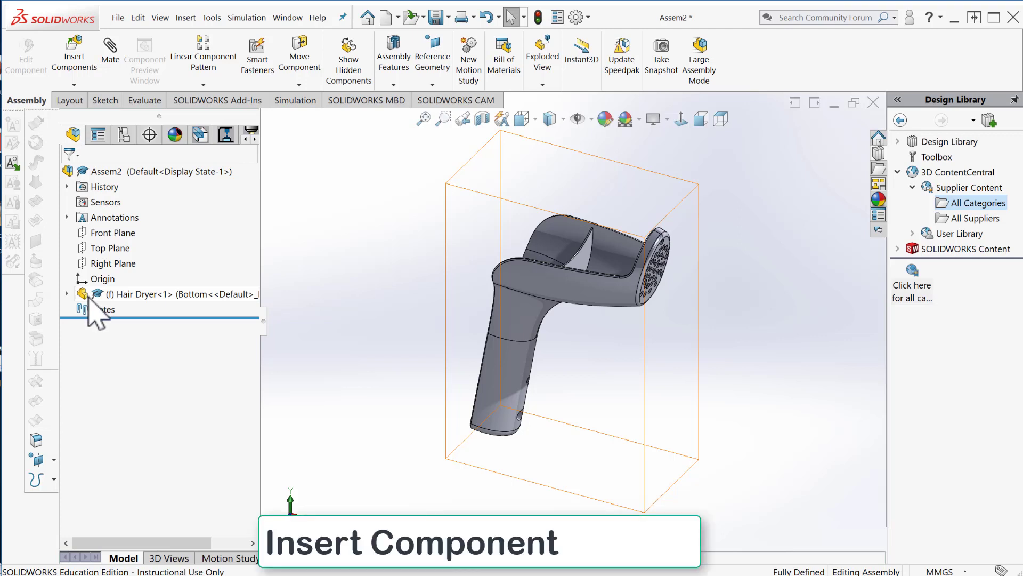
Insert a second Hair Dryer instance with the Top Part configuration at the origin
click(85, 68)
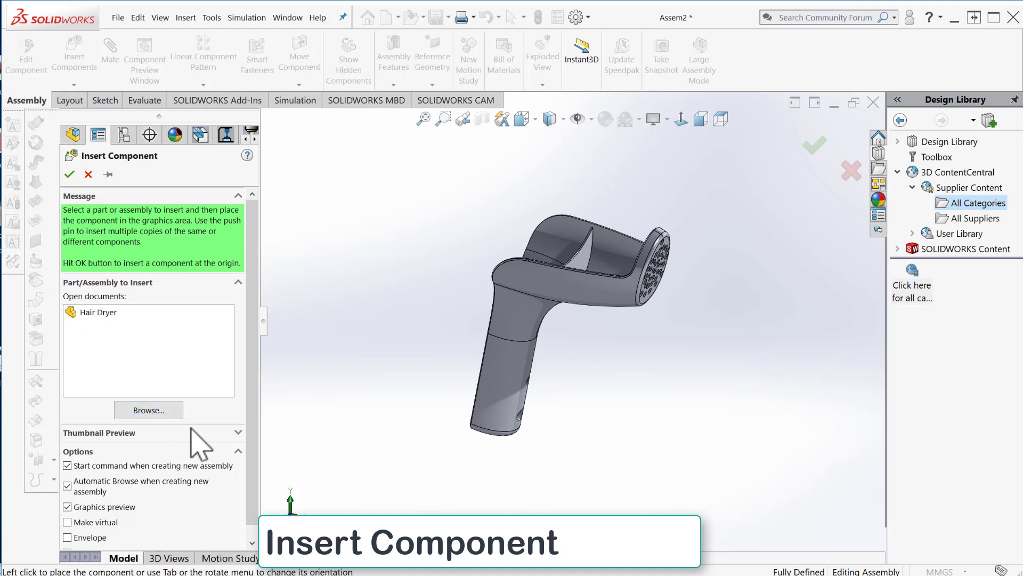
click(77, 314)
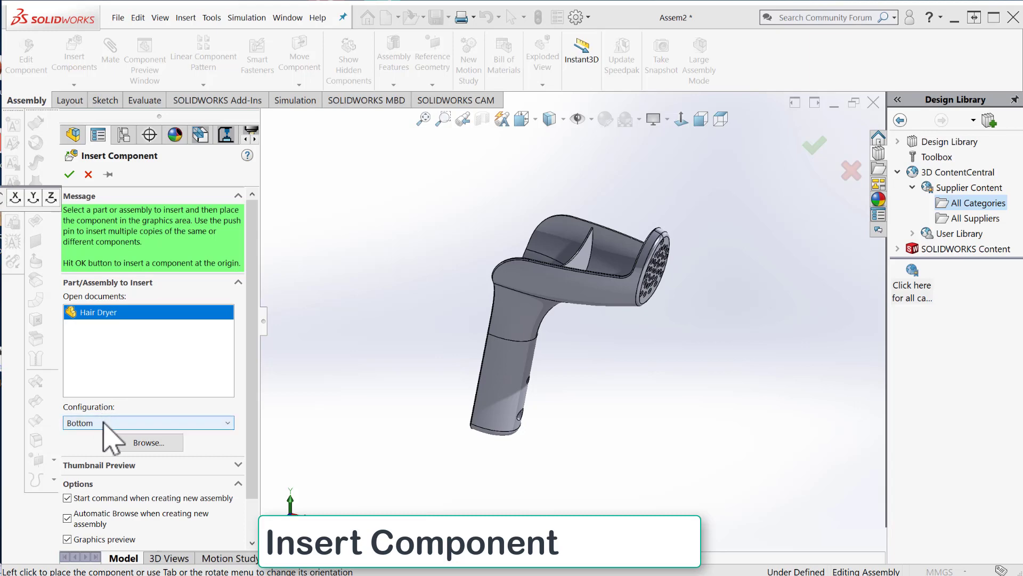
click(230, 425)
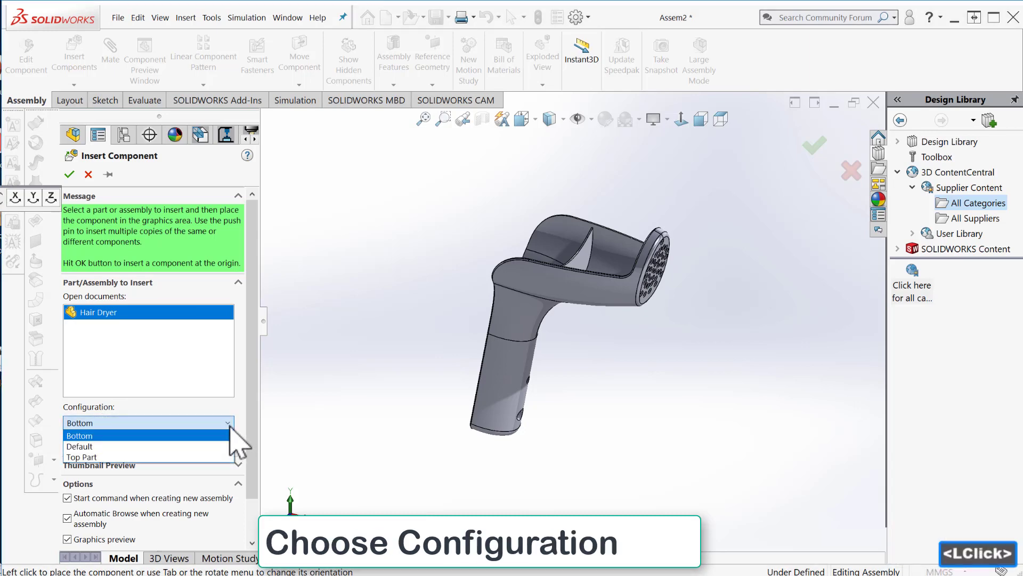
click(85, 457)
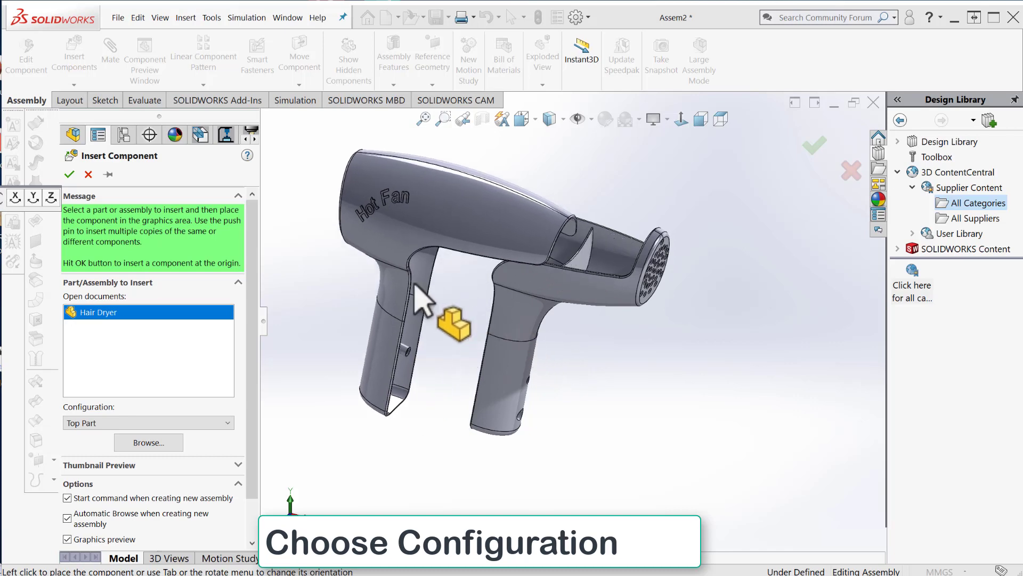
click(69, 174)
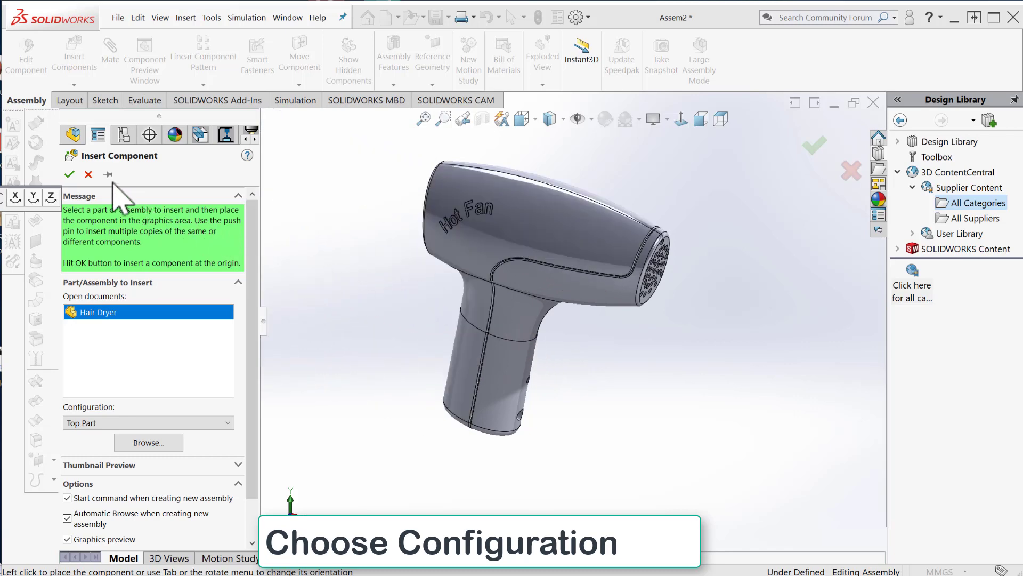
click(68, 174)
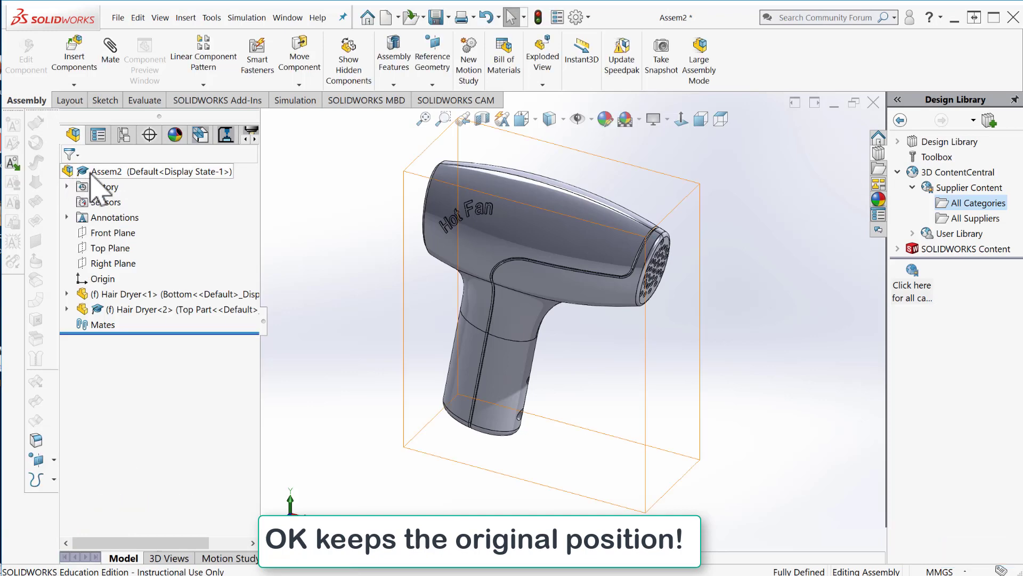
middle_drag(614, 427, 616, 376)
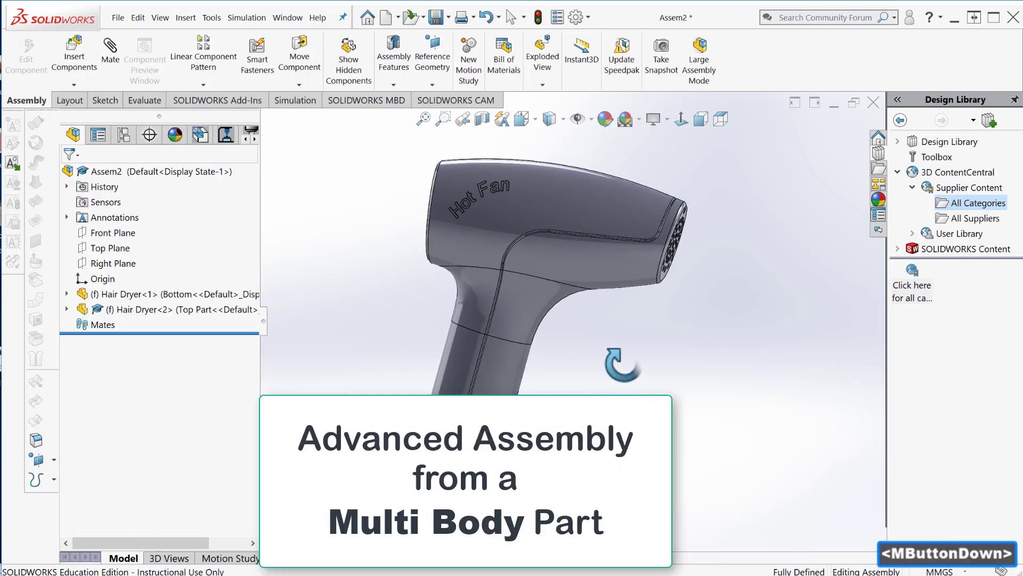
scroll(523, 266, up, 2)
scroll(524, 272, down, 2)
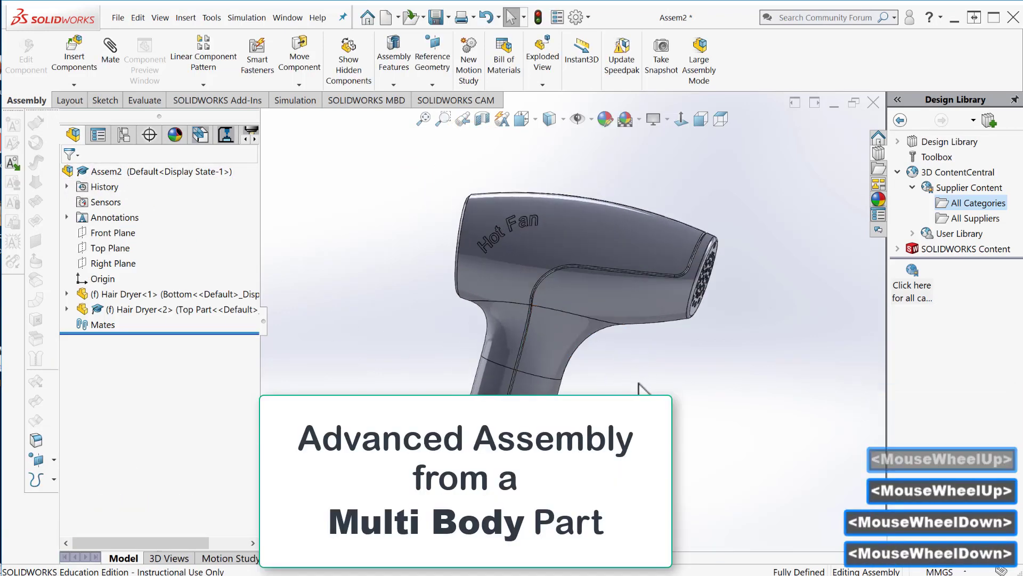
scroll(639, 386, down, 1)
middle_drag(640, 386, 584, 368)
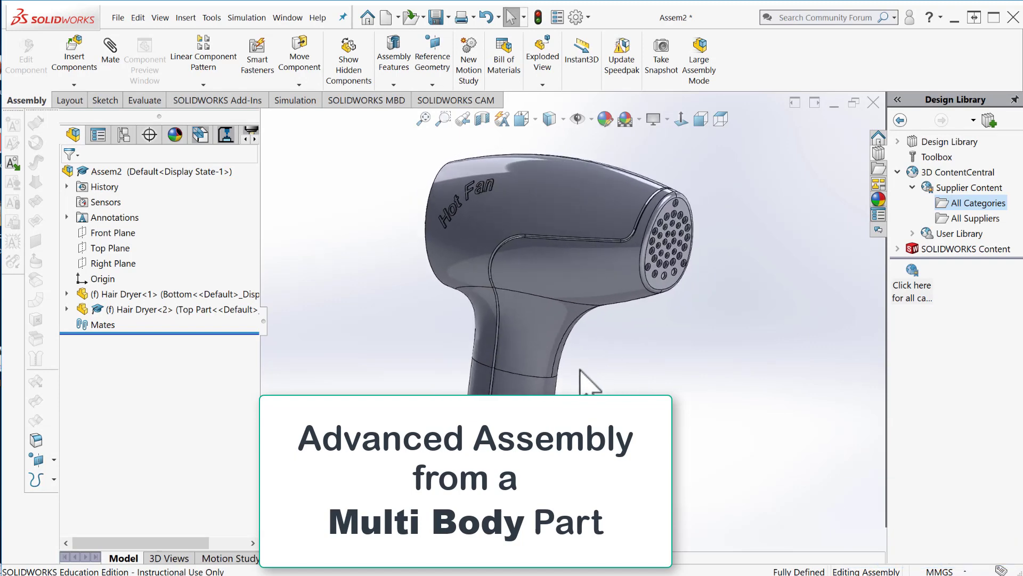